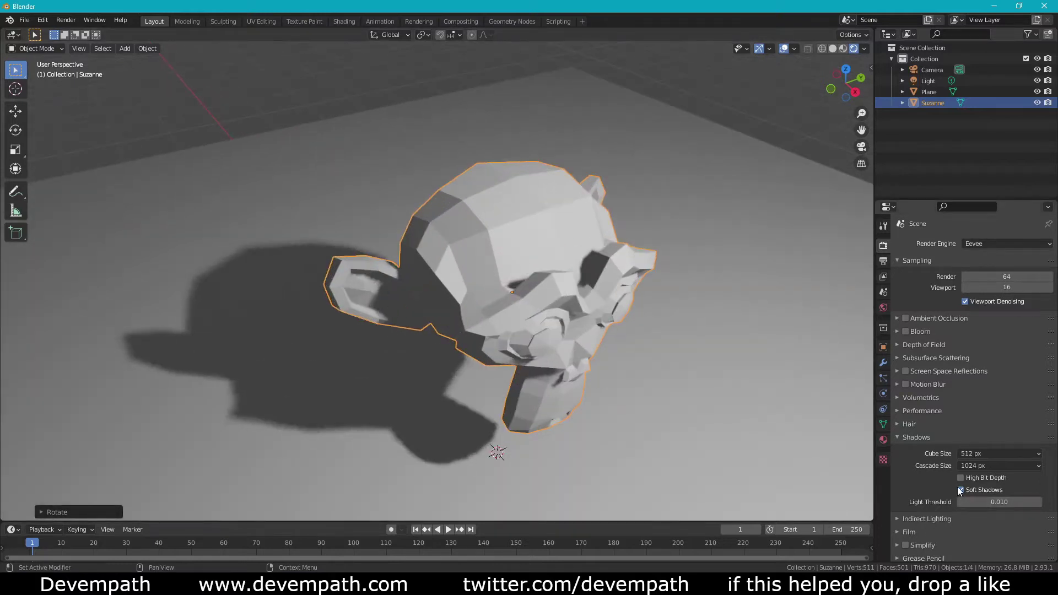
Step: Toggle Soft Shadows off, on and off again, then select the light
{"action": "left_click", "coordinate": [961, 490]}
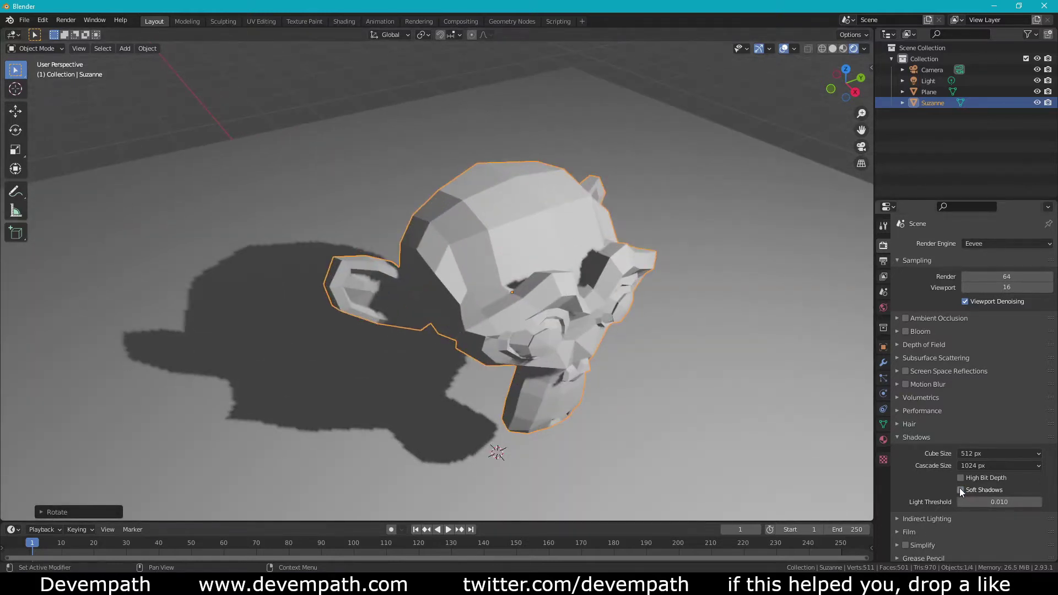
{"action": "left_click", "coordinate": [961, 490]}
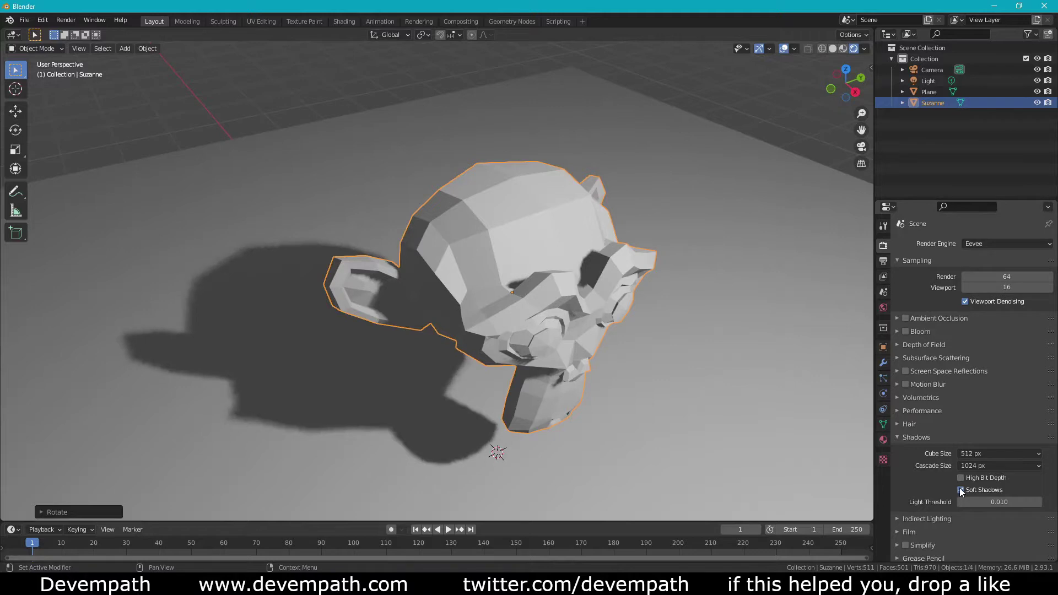
{"action": "left_click", "coordinate": [961, 490]}
{"action": "scroll", "coordinate": [666, 353], "scroll_direction": "down", "scroll_amount": 6}
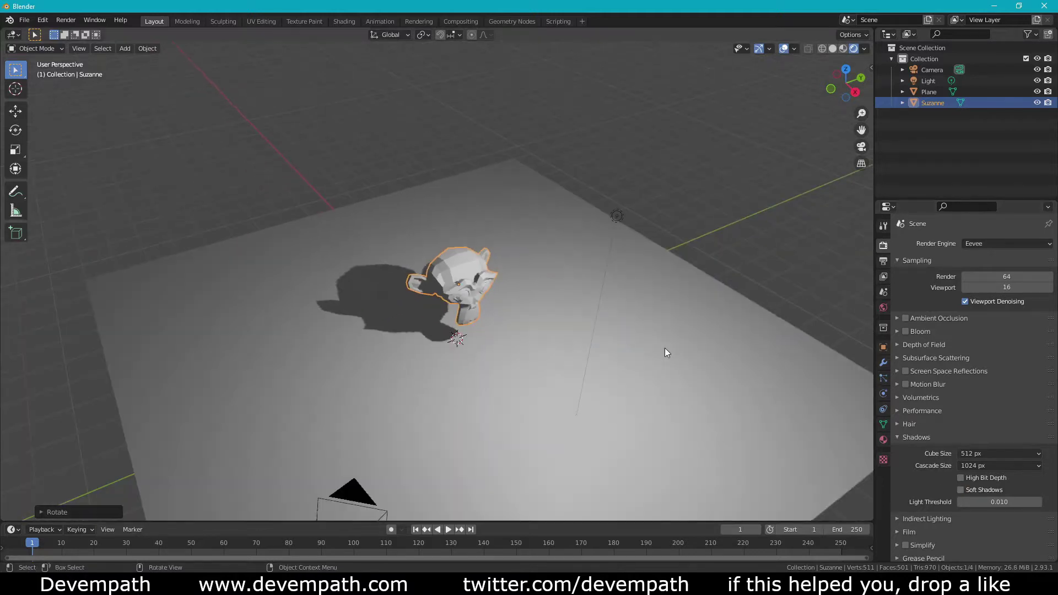
{"action": "left_click", "coordinate": [615, 216]}
{"action": "scroll", "coordinate": [466, 272], "scroll_direction": "up", "scroll_amount": 6}
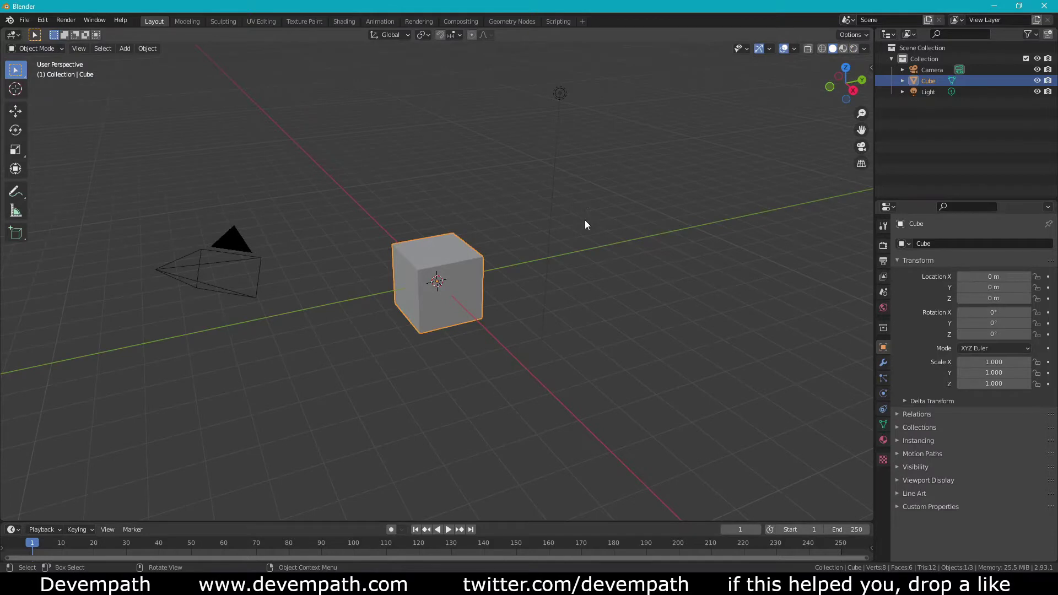
Step: Delete the default cube and add a plane scaled by 9
{"action": "key", "text": "x"}
{"action": "left_click", "coordinate": [528, 267]}
{"action": "key", "text": "shift+a"}
{"action": "mouse_move", "coordinate": [527, 268]}
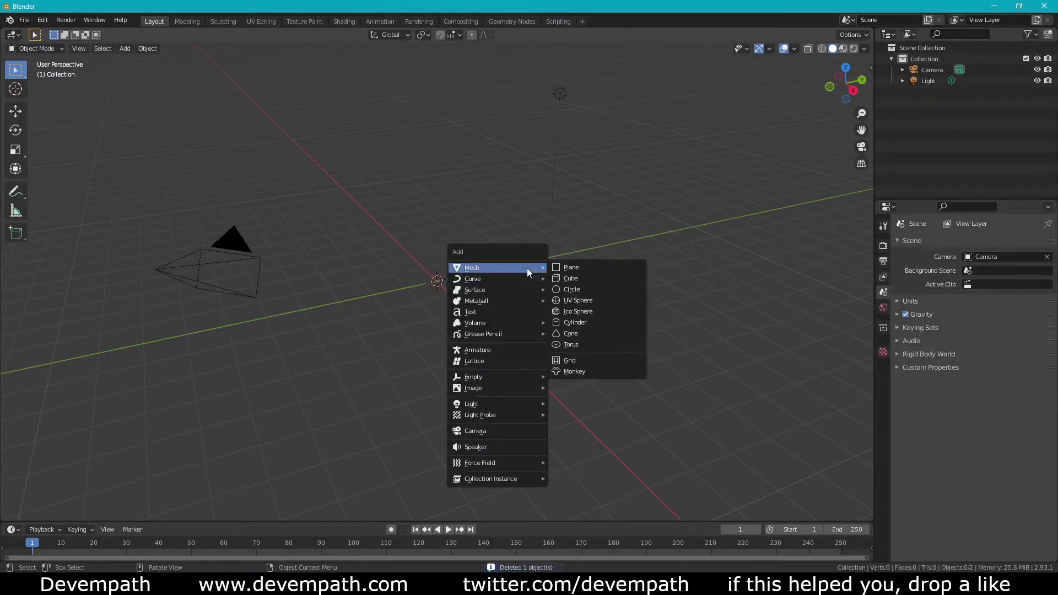
{"action": "left_click", "coordinate": [587, 266]}
{"action": "key", "text": "s"}
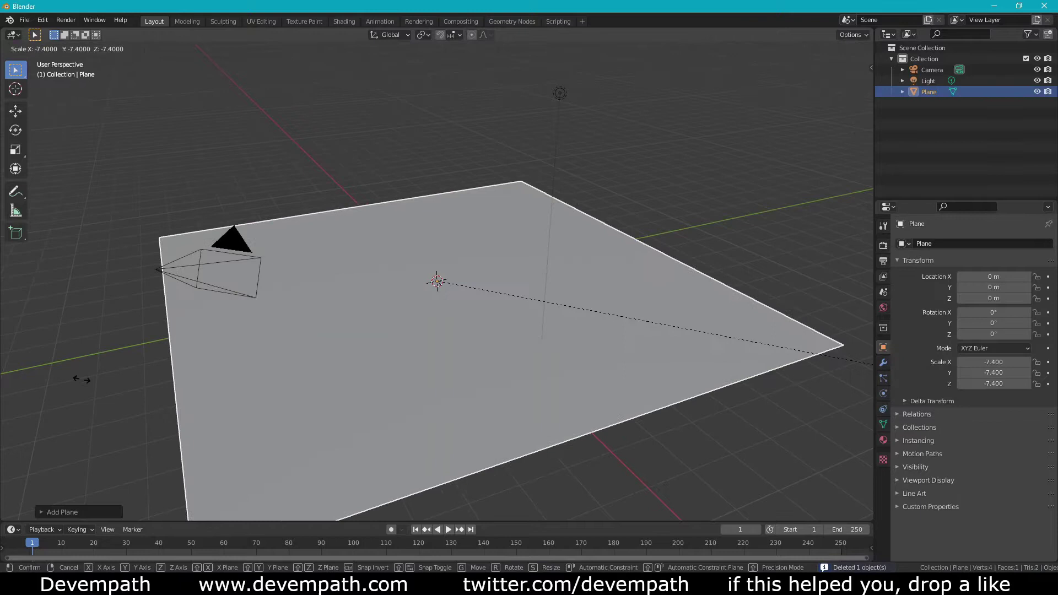
{"action": "left_click", "coordinate": [173, 373]}
{"action": "key", "text": "s"}
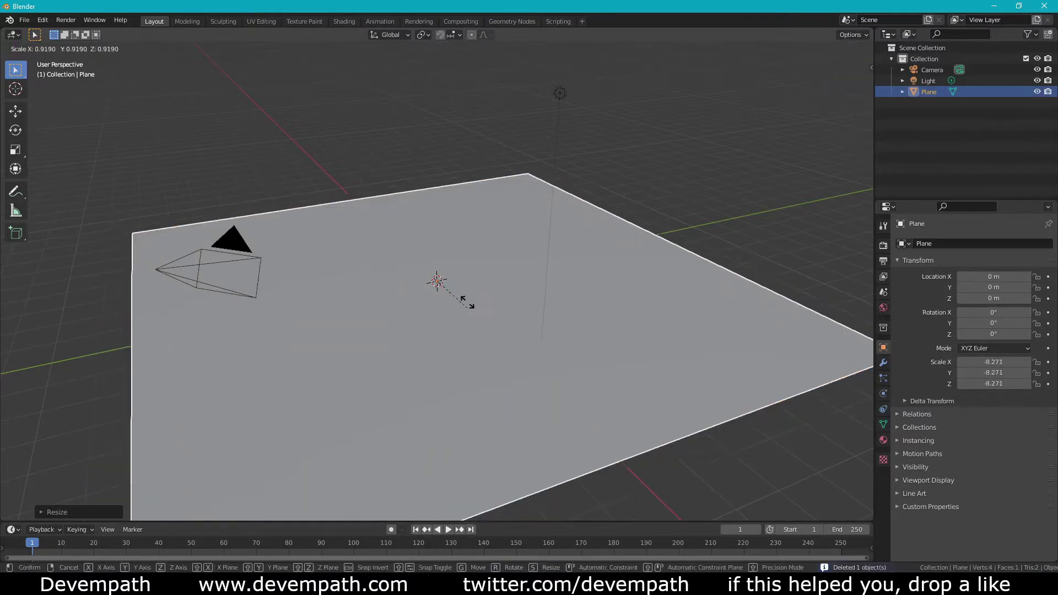
{"action": "key", "text": "Escape"}
Step: Add a Monkey mesh and raise it 2 m along Z
{"action": "key", "text": "shift+a"}
{"action": "mouse_move", "coordinate": [472, 276]}
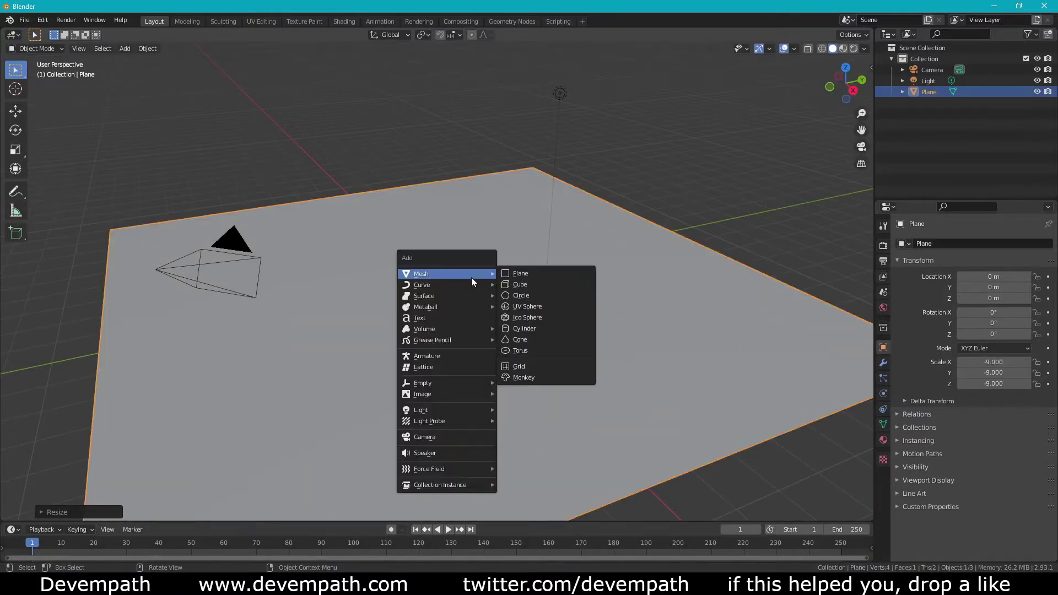
{"action": "left_click", "coordinate": [529, 379]}
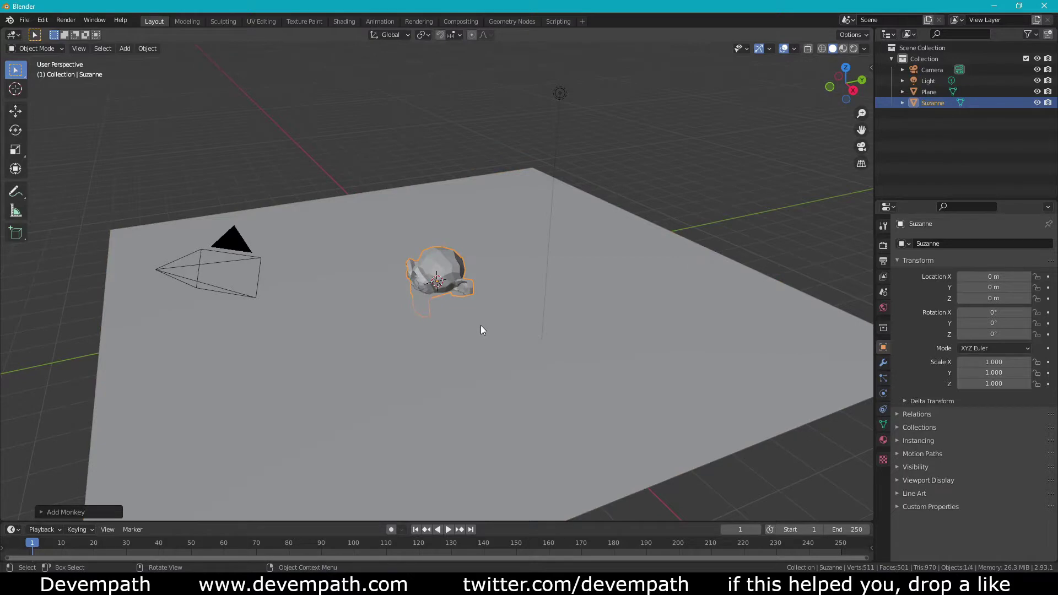
{"action": "key", "text": "g"}
{"action": "key", "text": "z"}
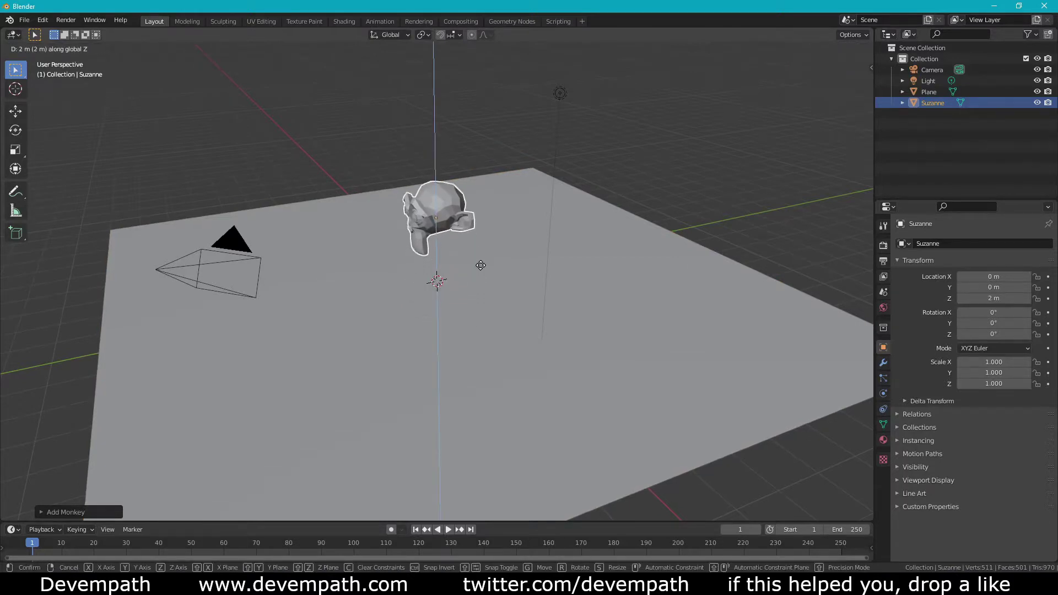
{"action": "left_click", "coordinate": [458, 264]}
{"action": "middle_click_drag", "start_coordinate": [458, 265], "coordinate": [428, 303]}
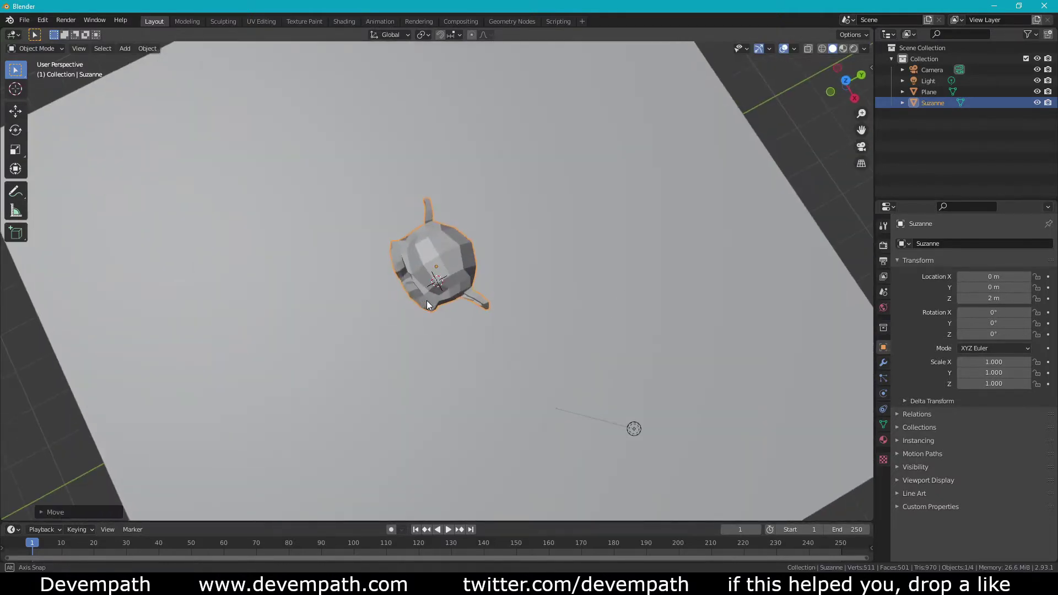
Step: Rotate Suzanne 90° about Z from the top orthographic view
{"action": "key", "text": "KP_7"}
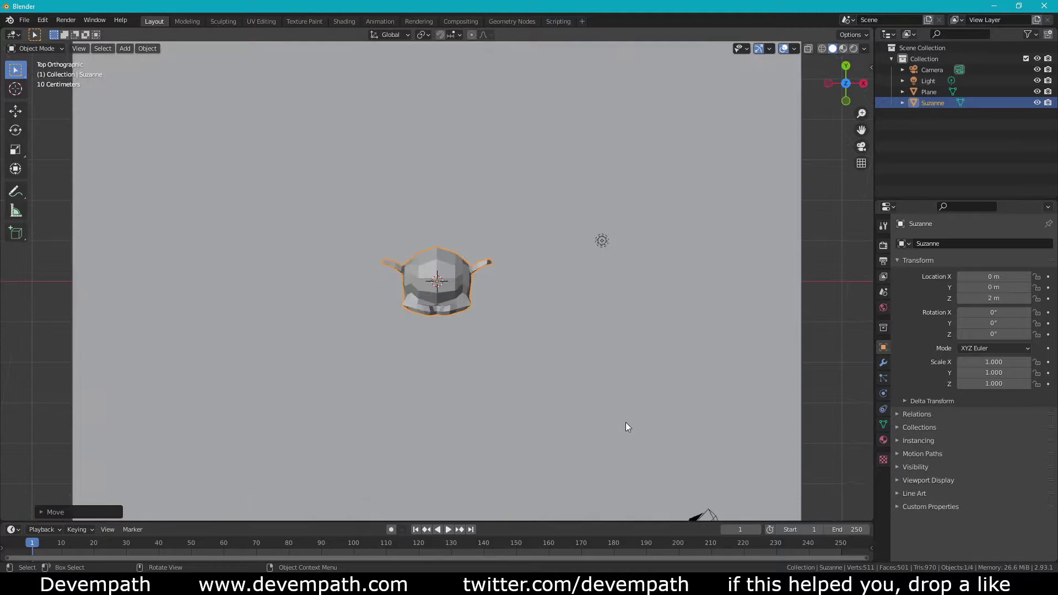
{"action": "key", "text": "r"}
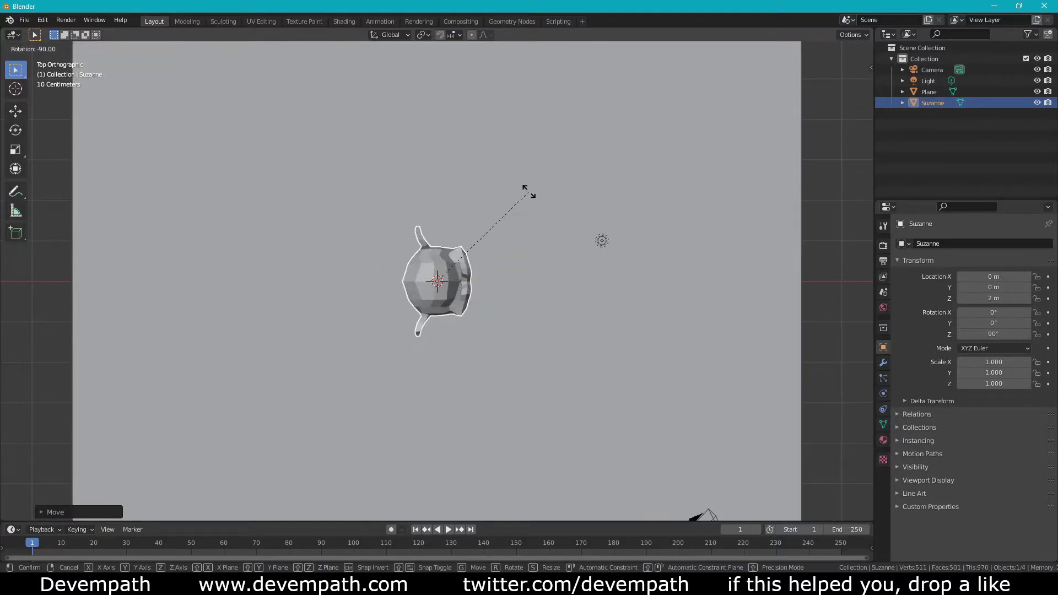
{"action": "left_click", "coordinate": [528, 189]}
{"action": "middle_click_drag", "start_coordinate": [579, 386], "coordinate": [498, 313]}
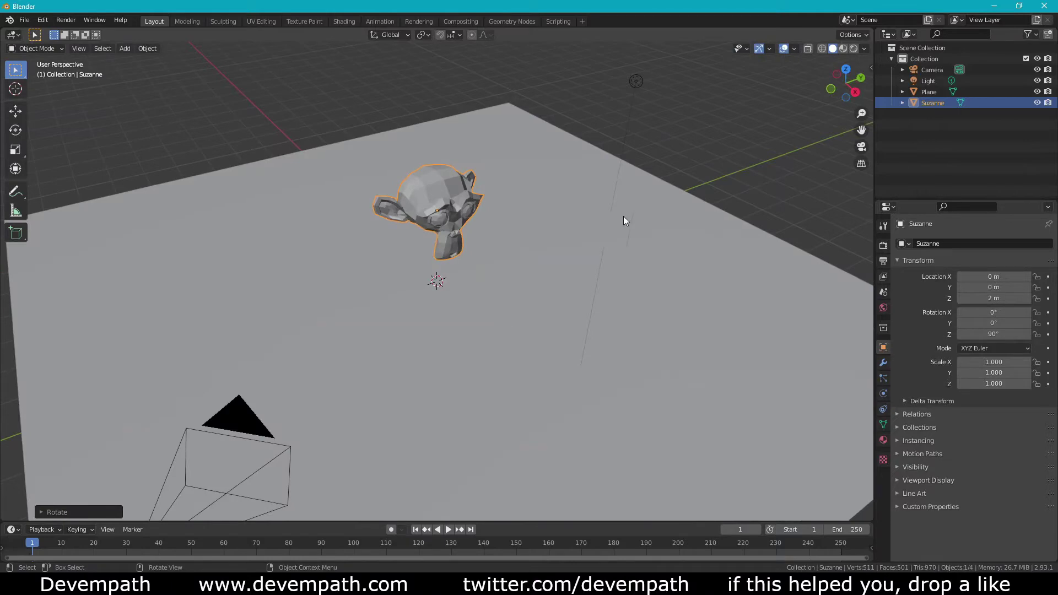
Step: Switch to Rendered shading, keep Eevee as the engine, and expand the Shadows panel
{"action": "scroll", "coordinate": [595, 219], "scroll_direction": "down", "scroll_amount": 3}
{"action": "scroll", "coordinate": [591, 219], "scroll_direction": "up", "scroll_amount": 1}
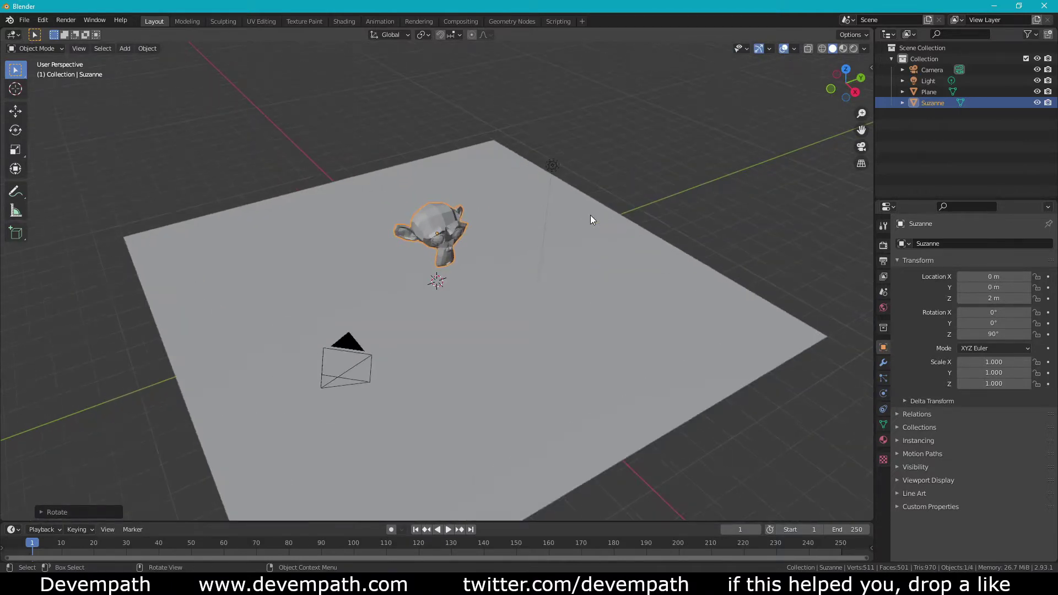
{"action": "left_click", "coordinate": [854, 49]}
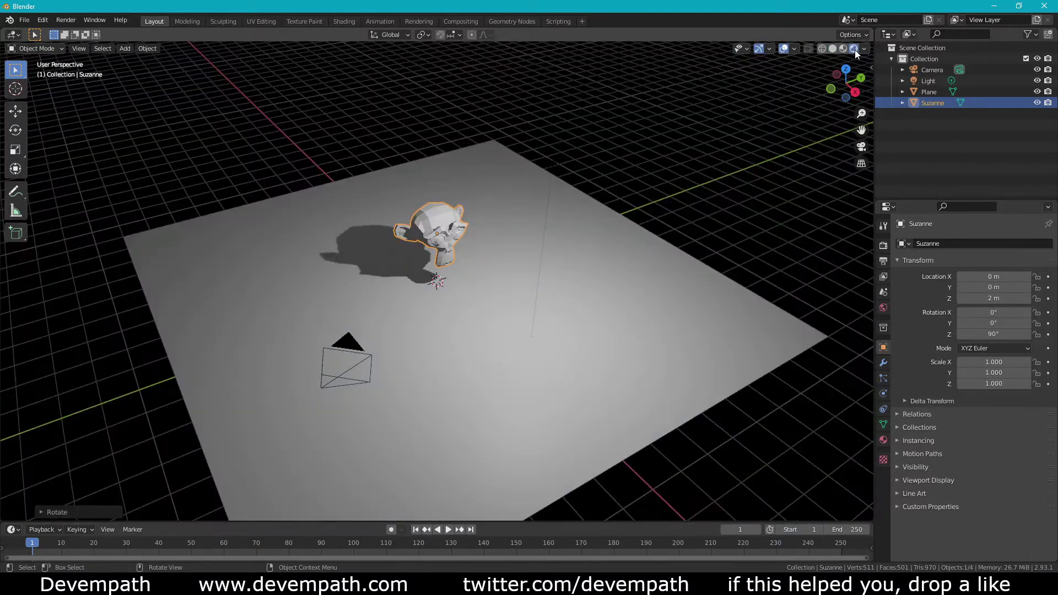
{"action": "left_click", "coordinate": [884, 248]}
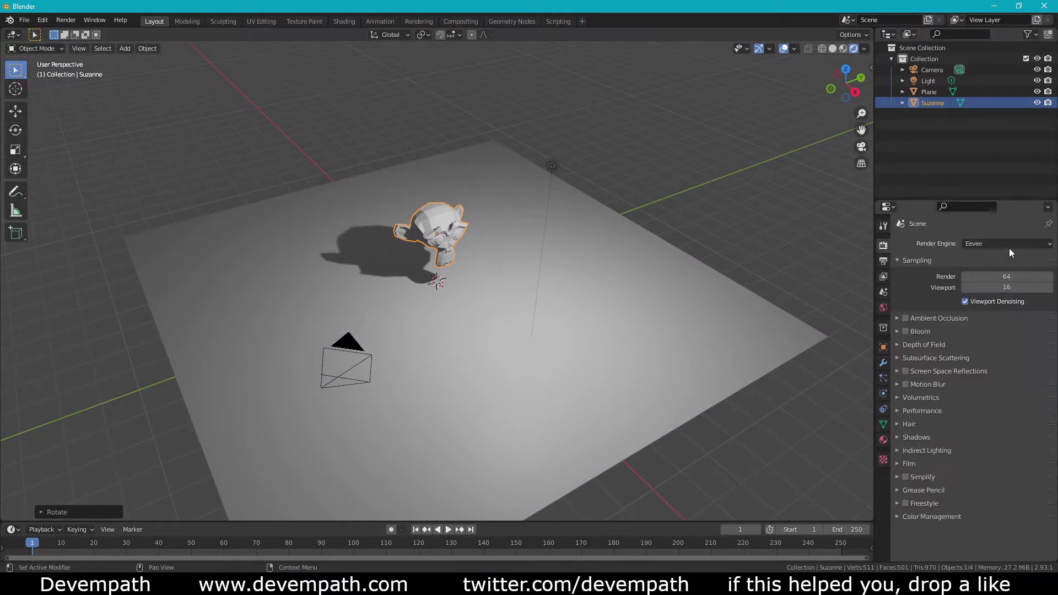
{"action": "left_click", "coordinate": [1001, 243]}
{"action": "left_click", "coordinate": [1000, 243]}
{"action": "left_click", "coordinate": [917, 439]}
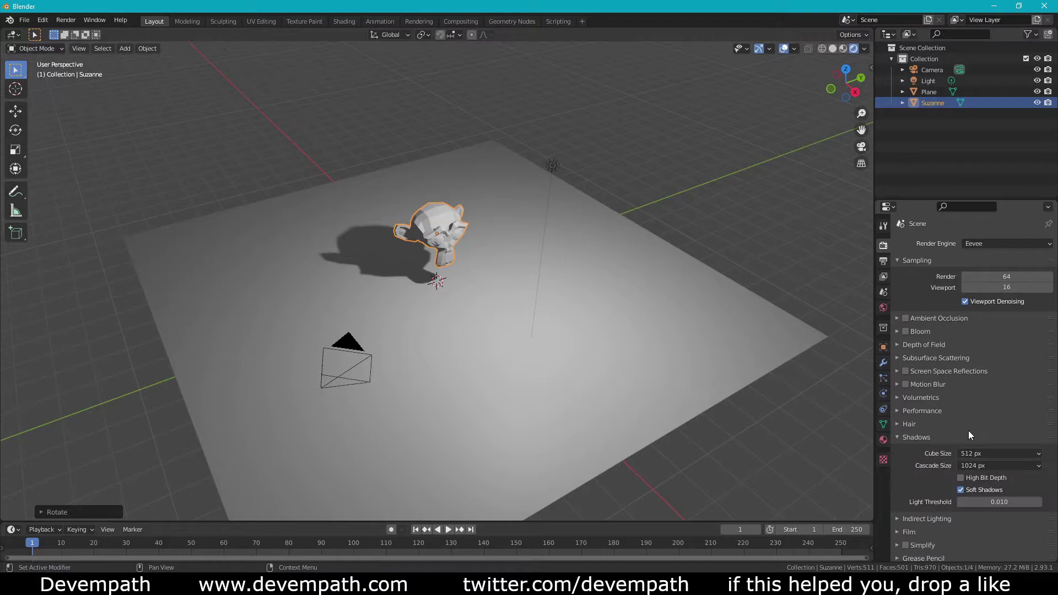
{"action": "scroll", "coordinate": [323, 255], "scroll_direction": "up", "scroll_amount": 4}
{"action": "middle_click_drag", "start_coordinate": [451, 212], "coordinate": [521, 290]}
Step: Toggle Soft Shadows off and back on to compare Suzanne's shadow edges
{"action": "scroll", "coordinate": [523, 295], "scroll_direction": "down", "scroll_amount": 3}
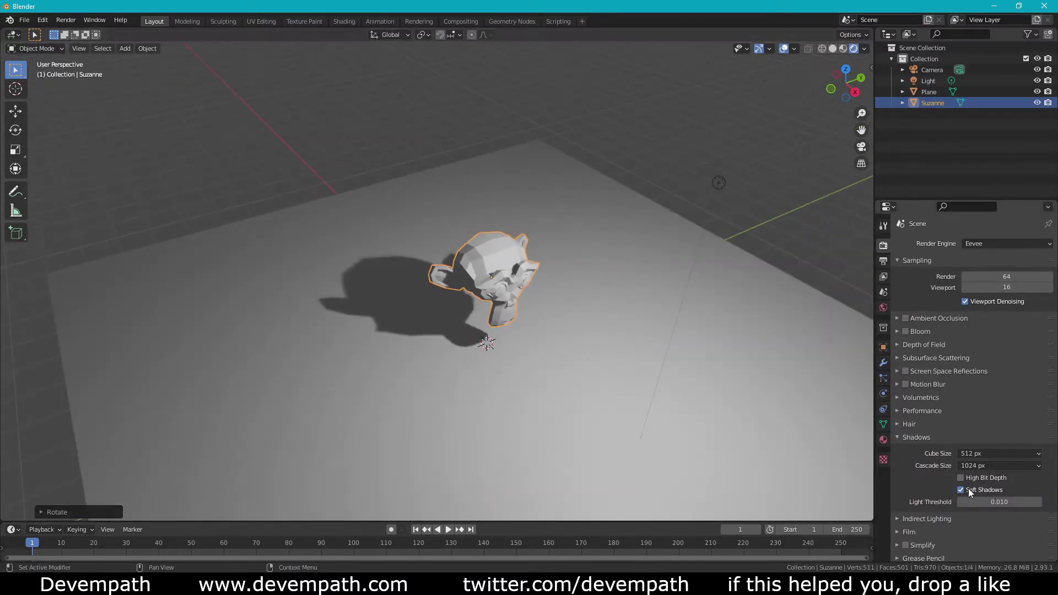
{"action": "middle_click_drag", "start_coordinate": [634, 302], "coordinate": [608, 310]}
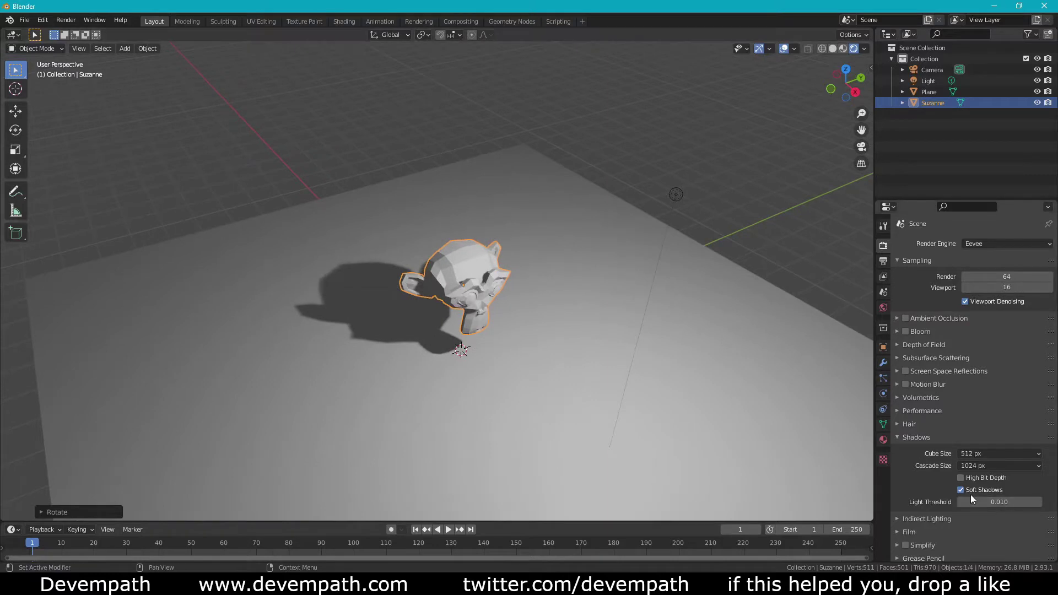
{"action": "scroll", "coordinate": [395, 305], "scroll_direction": "up", "scroll_amount": 5}
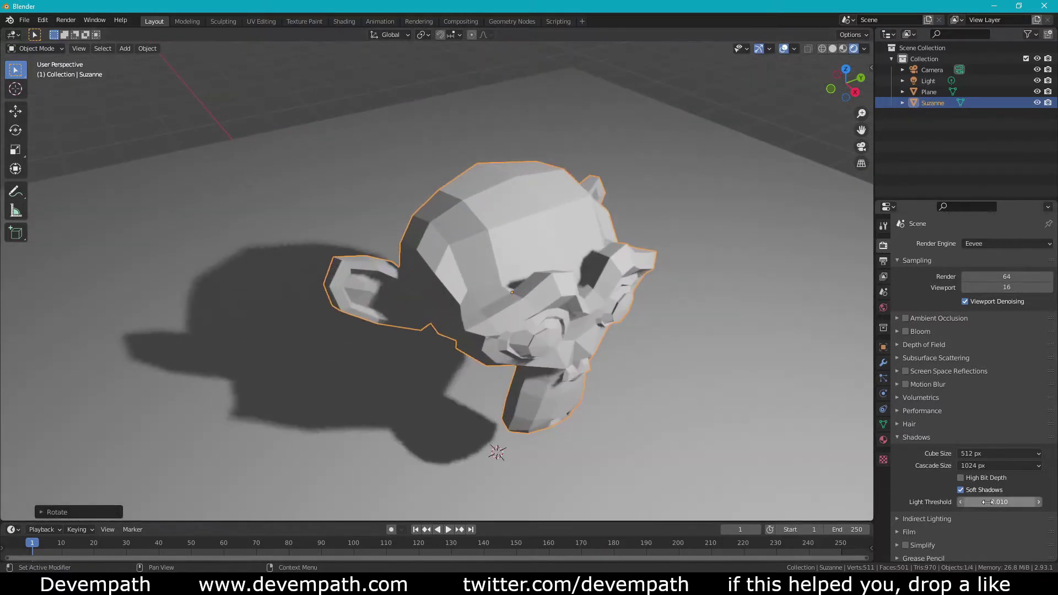
{"action": "left_click", "coordinate": [962, 490]}
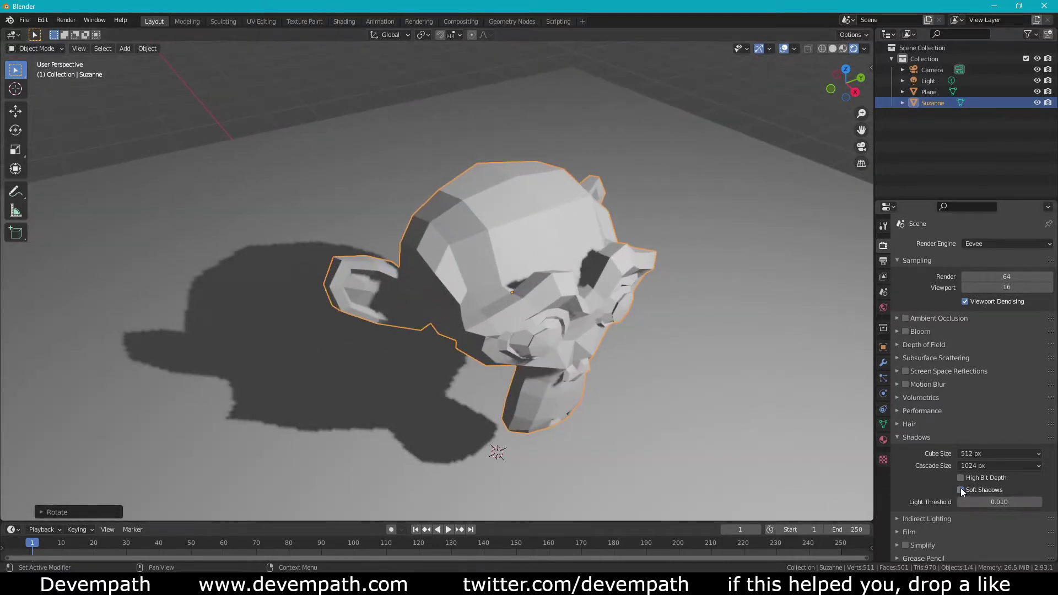
{"action": "left_click", "coordinate": [961, 490]}
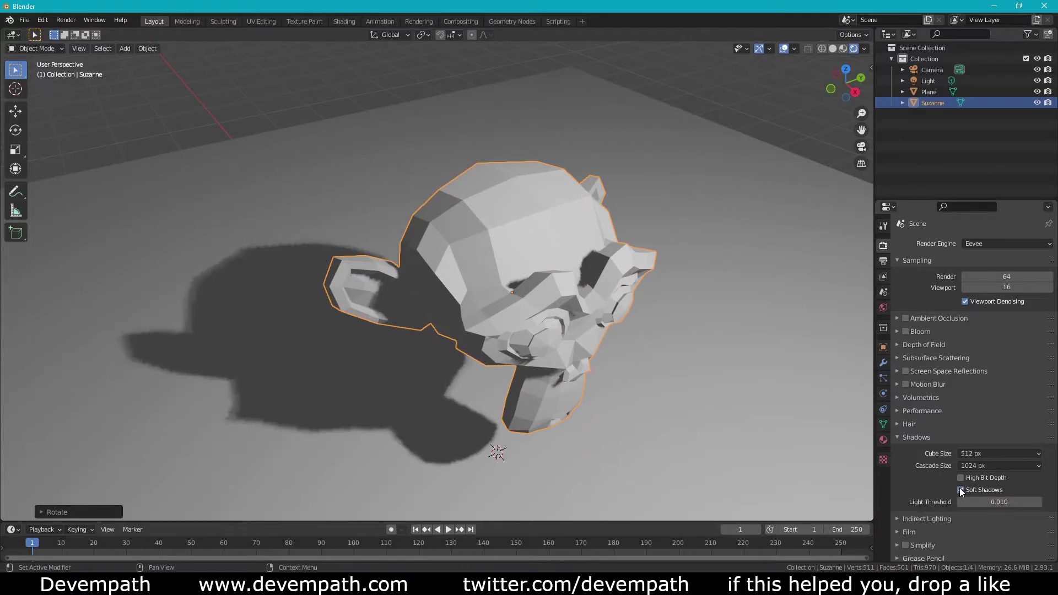
{"action": "scroll", "coordinate": [660, 355], "scroll_direction": "down", "scroll_amount": 5}
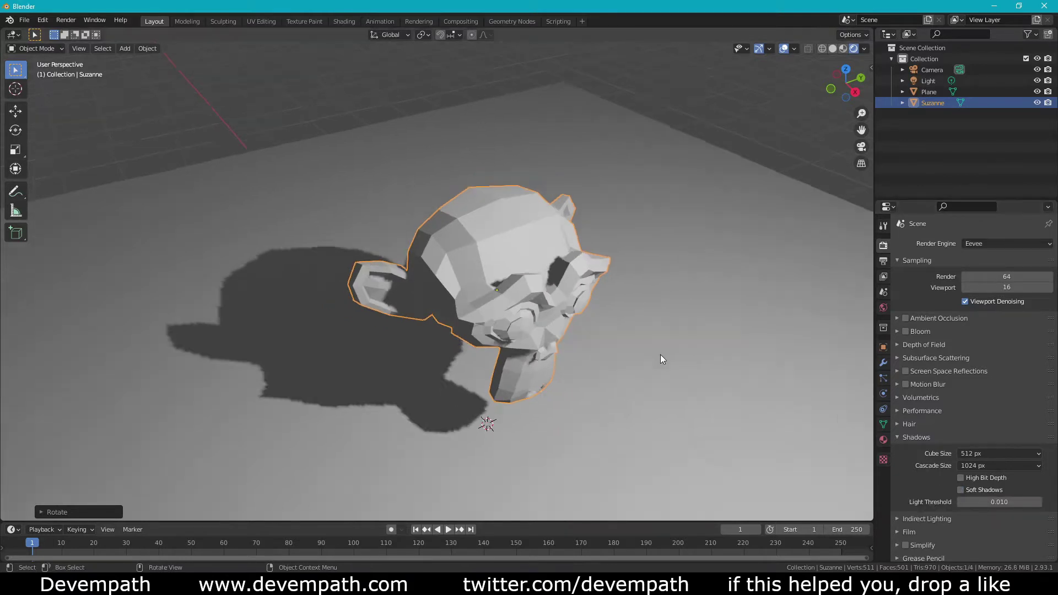
Step: Select the light and move it to a new position over the plane
{"action": "left_click", "coordinate": [617, 217]}
{"action": "scroll", "coordinate": [468, 273], "scroll_direction": "up", "scroll_amount": 6}
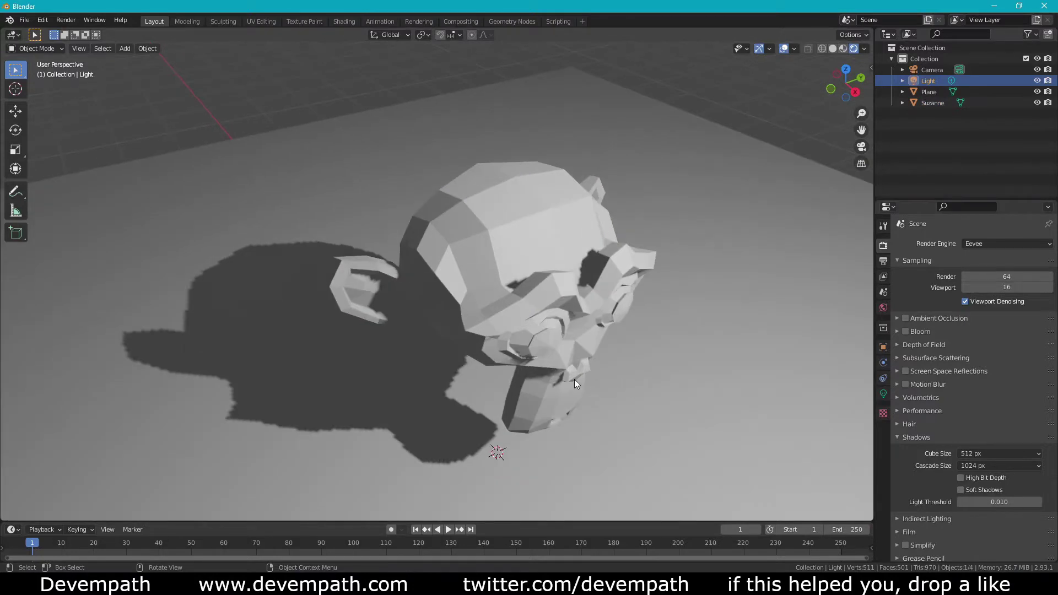
{"action": "key", "text": "g"}
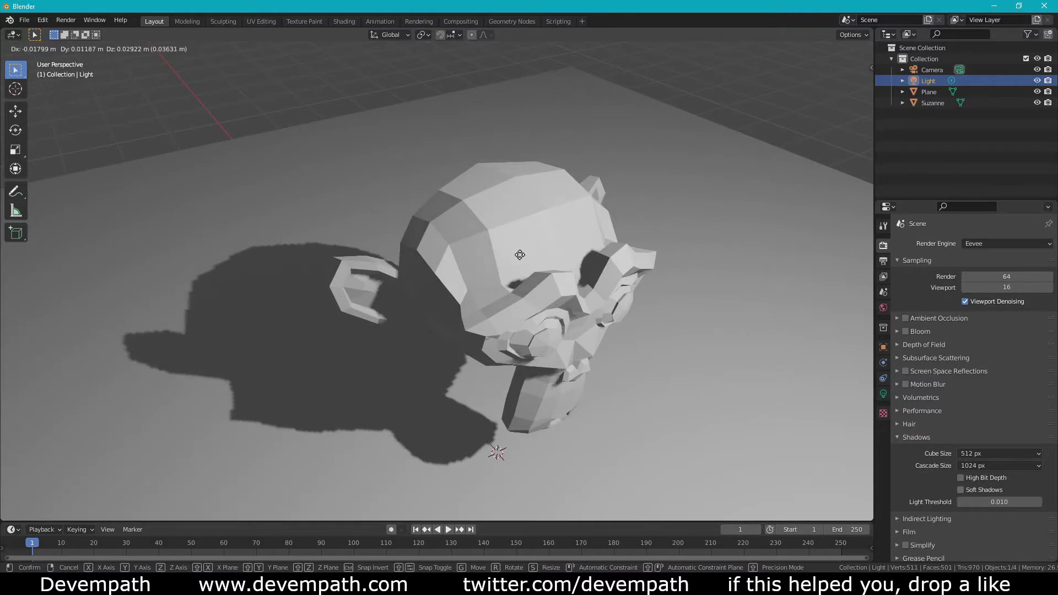
{"action": "key", "text": "Escape"}
{"action": "scroll", "coordinate": [574, 300], "scroll_direction": "down", "scroll_amount": 6}
{"action": "scroll", "coordinate": [560, 349], "scroll_direction": "up", "scroll_amount": 4}
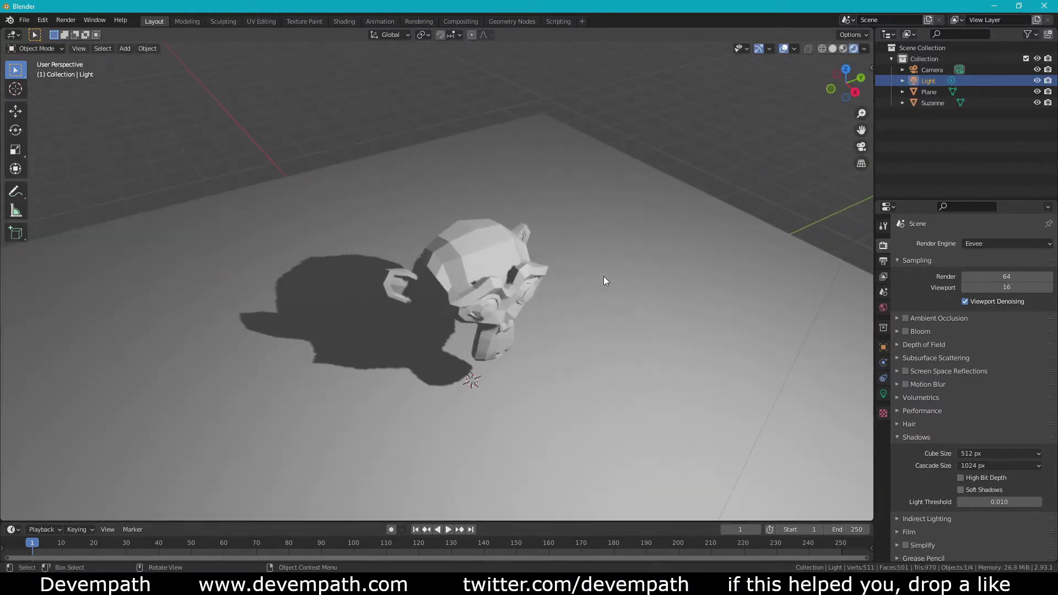
{"action": "key", "text": "g"}
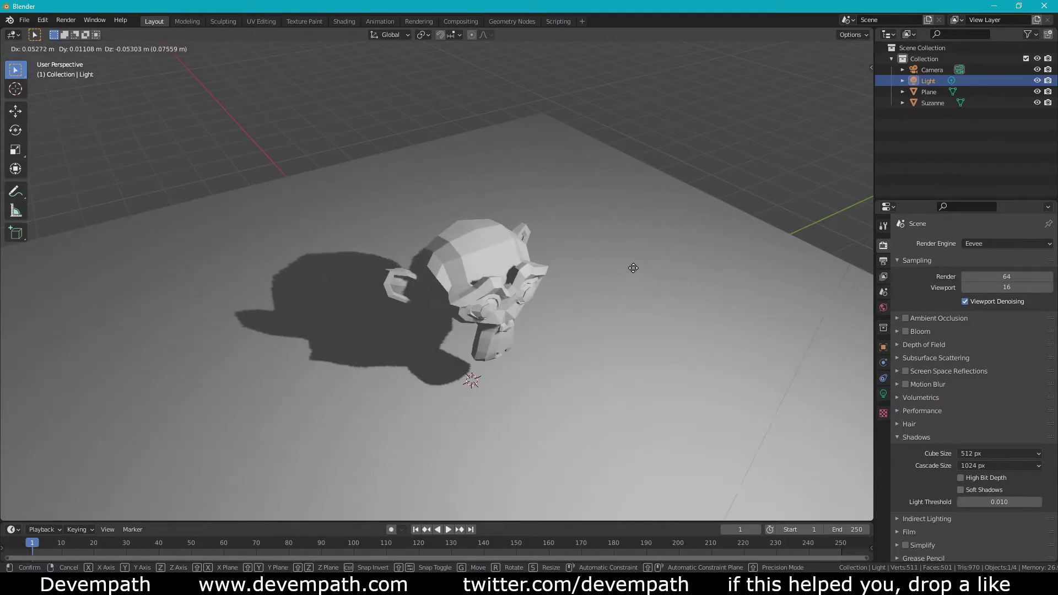
{"action": "left_click", "coordinate": [609, 269]}
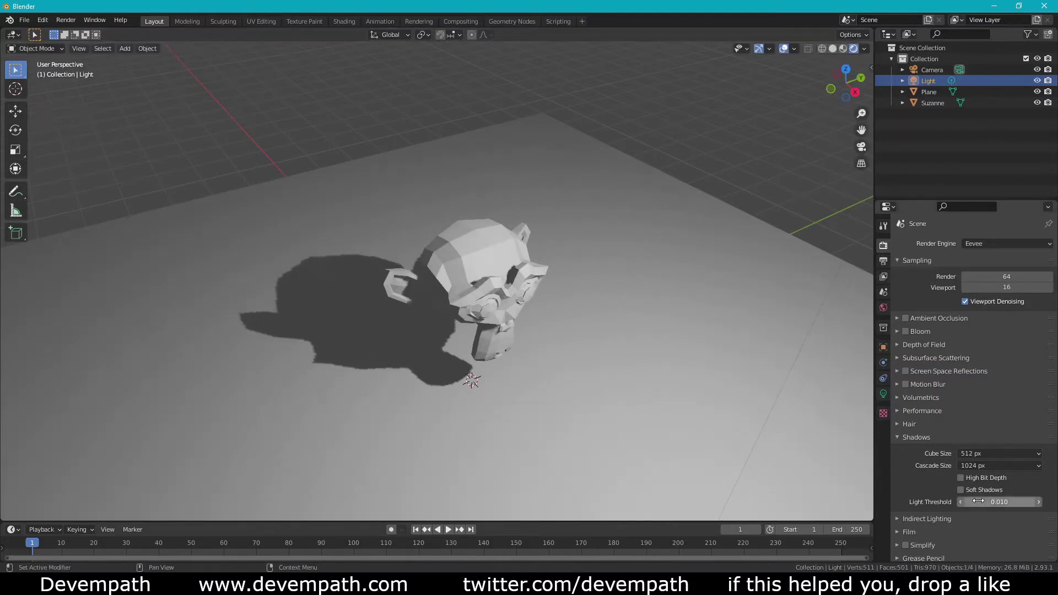
Step: Turn Soft Shadows on, then off again to compare the sharp shadow
{"action": "left_click", "coordinate": [960, 490]}
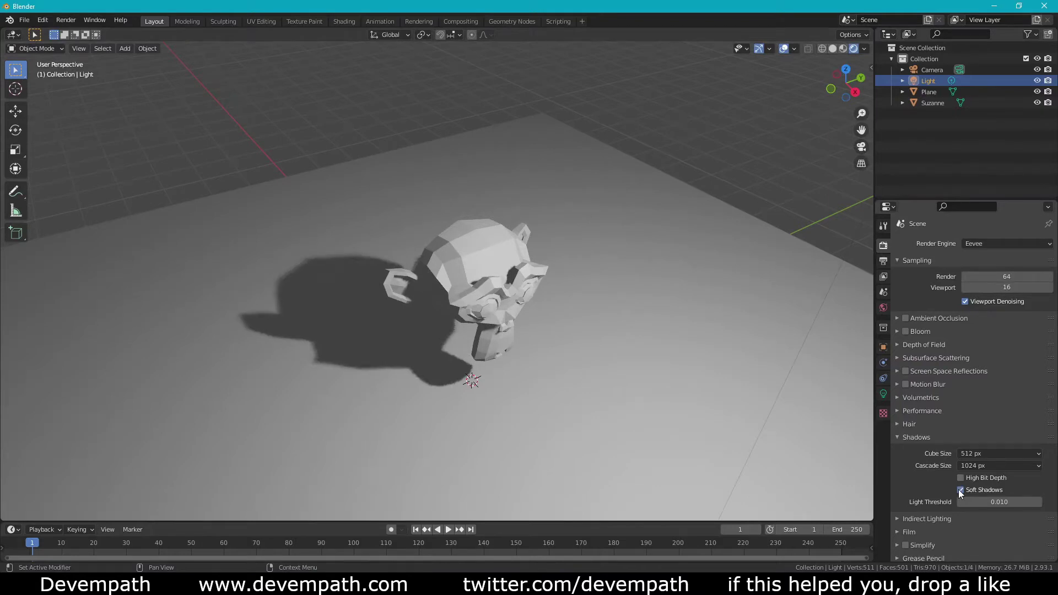
{"action": "left_click", "coordinate": [961, 490]}
{"action": "middle_click_drag", "start_coordinate": [557, 259], "coordinate": [570, 328]}
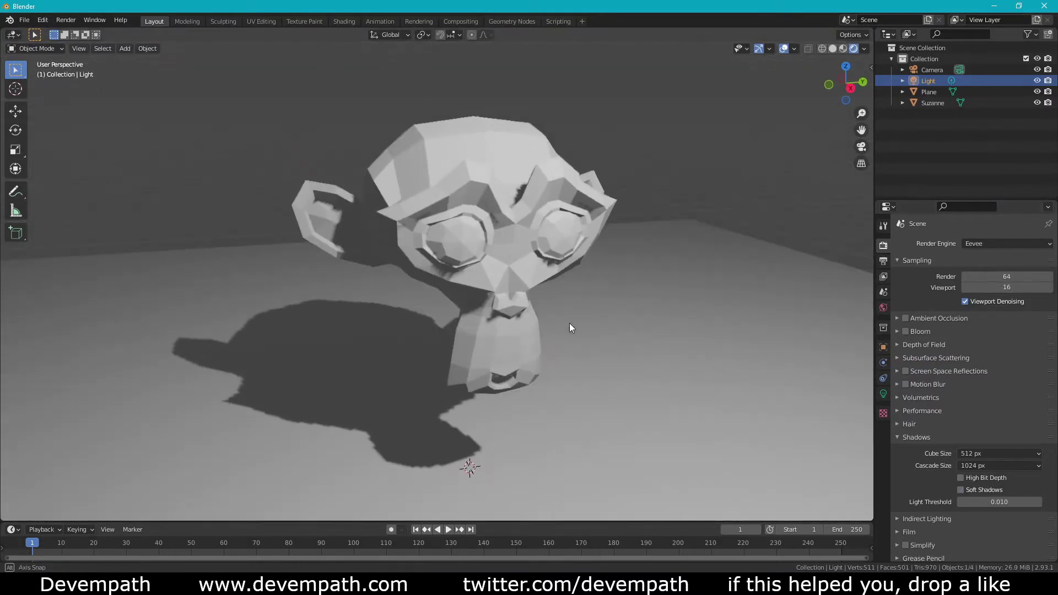
{"action": "scroll", "coordinate": [570, 327], "scroll_direction": "up", "scroll_amount": 2}
{"action": "scroll", "coordinate": [609, 360], "scroll_direction": "up", "scroll_amount": 2}
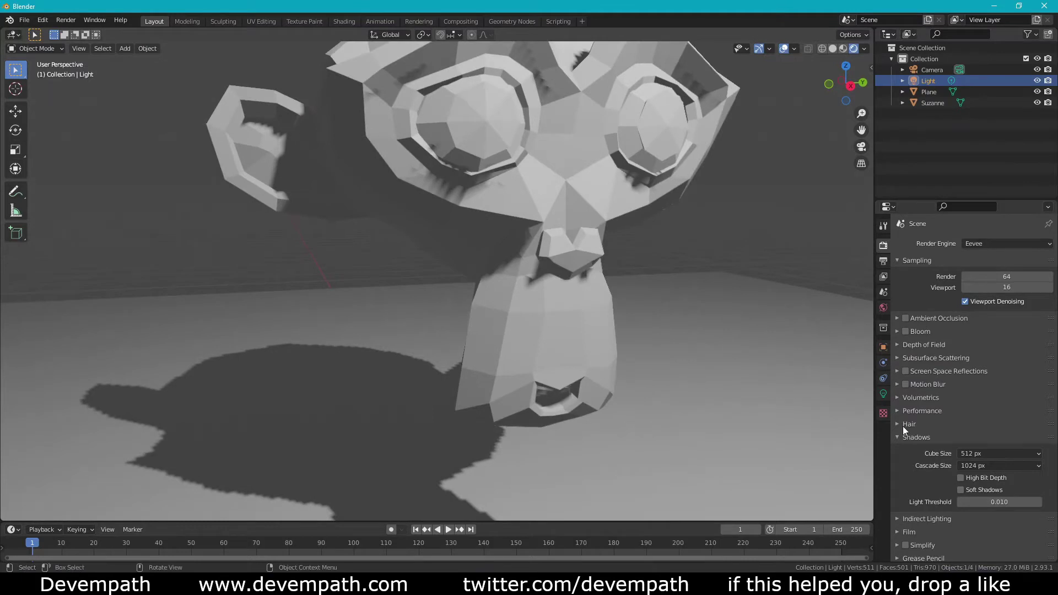
{"action": "left_click", "coordinate": [968, 479]}
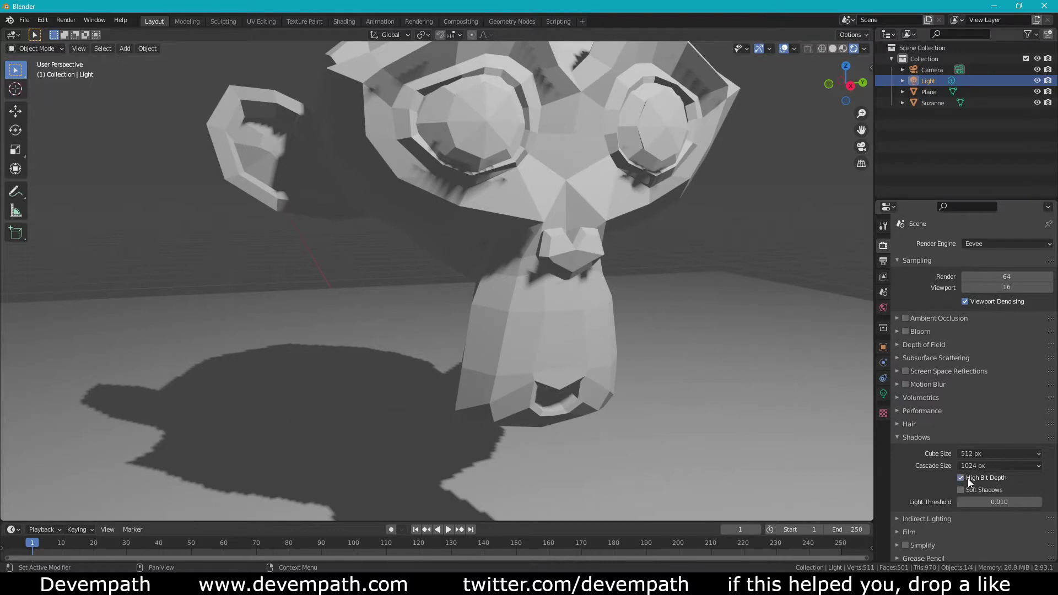
{"action": "middle_click_drag", "start_coordinate": [660, 393], "coordinate": [606, 387]}
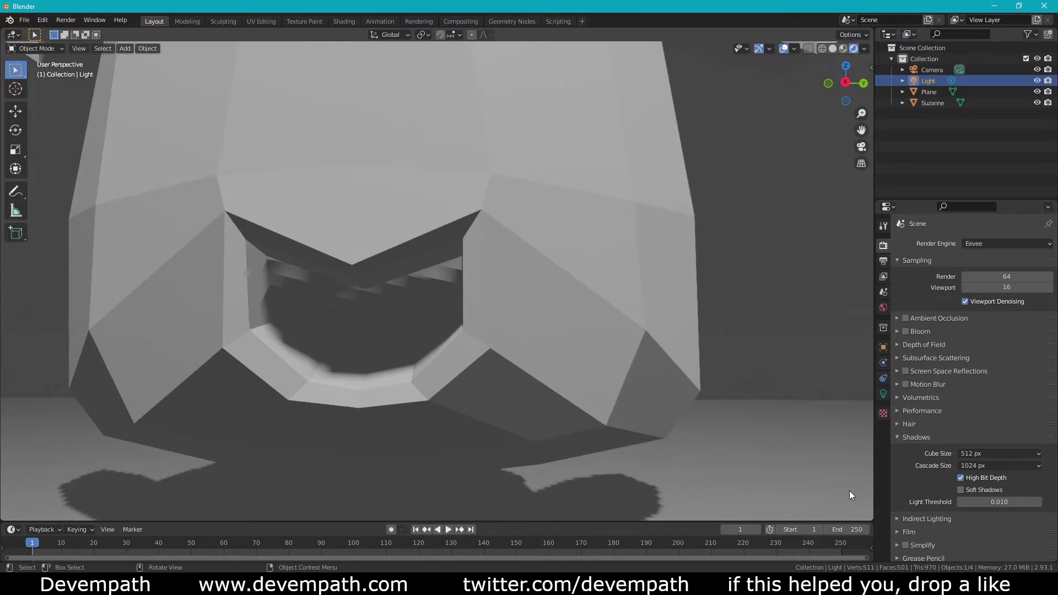
{"action": "left_click", "coordinate": [968, 478]}
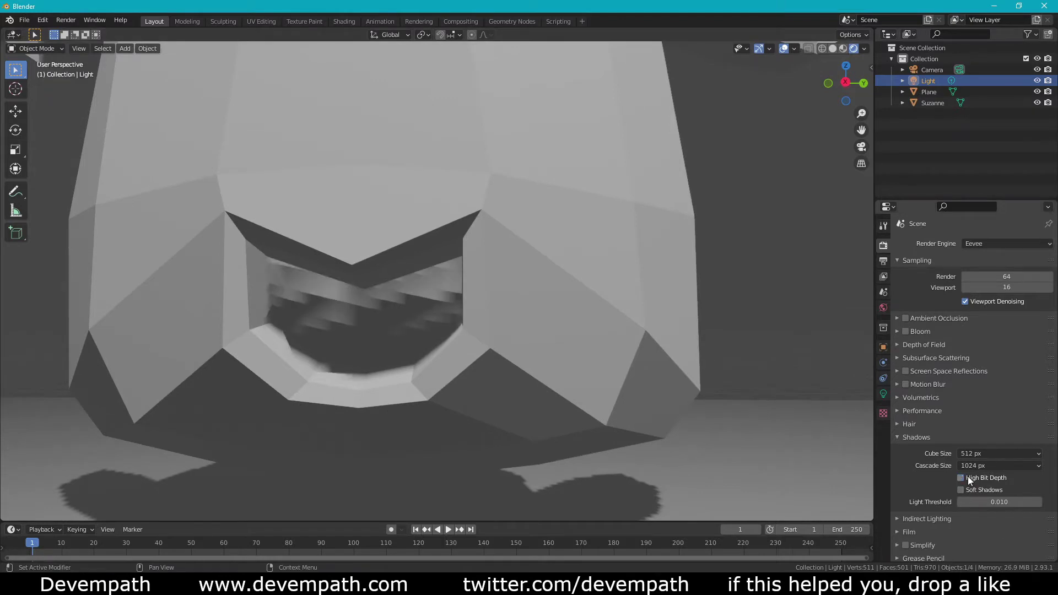
{"action": "left_click", "coordinate": [969, 479]}
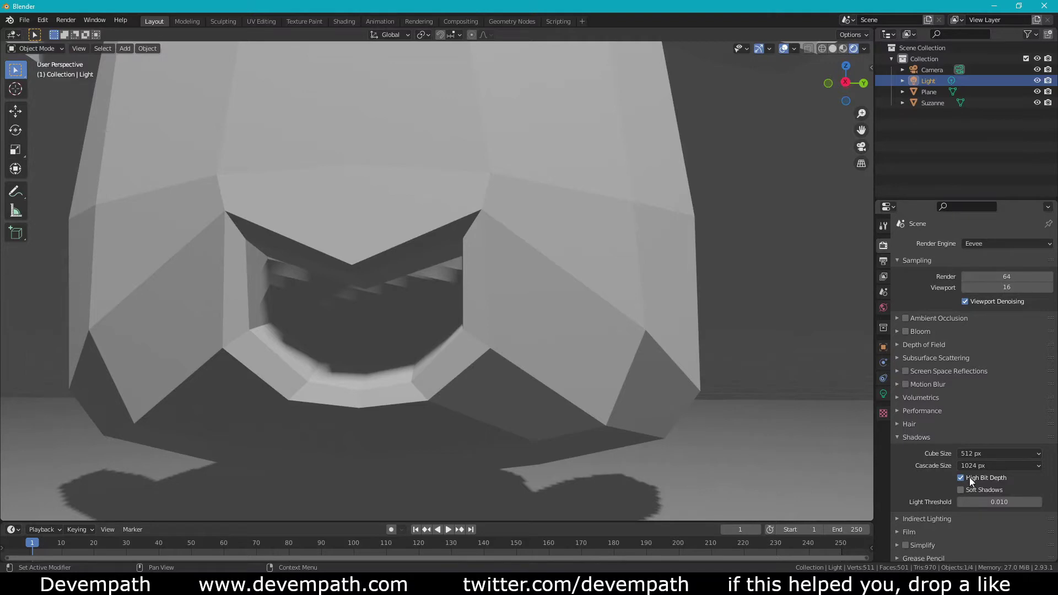
{"action": "left_click", "coordinate": [970, 477]}
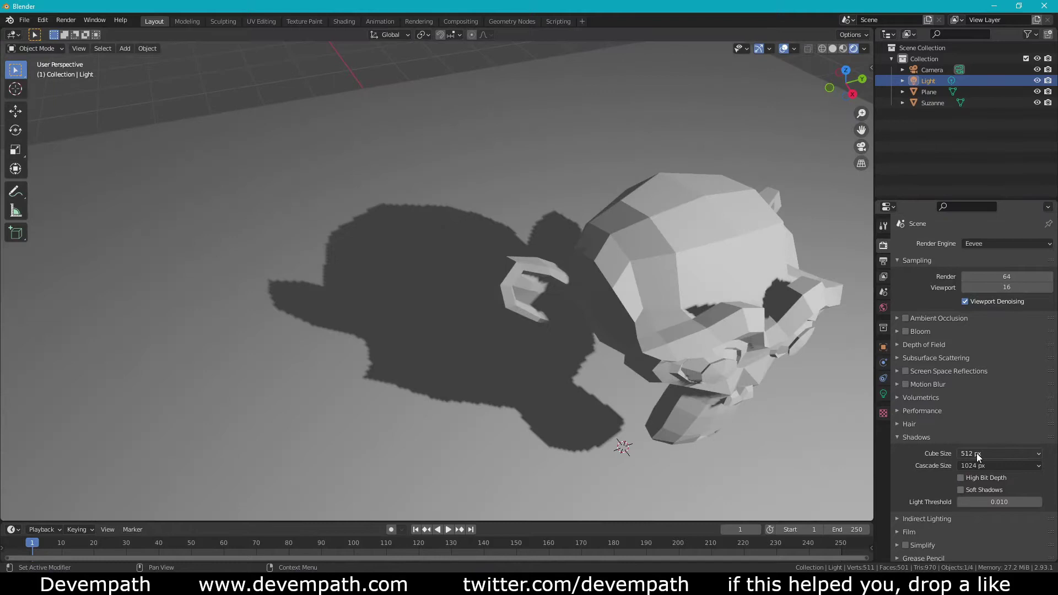
Step: Try Cube Size values 64, 256, 1024 and 4096 px, finishing at 256 px
{"action": "left_click", "coordinate": [977, 454]}
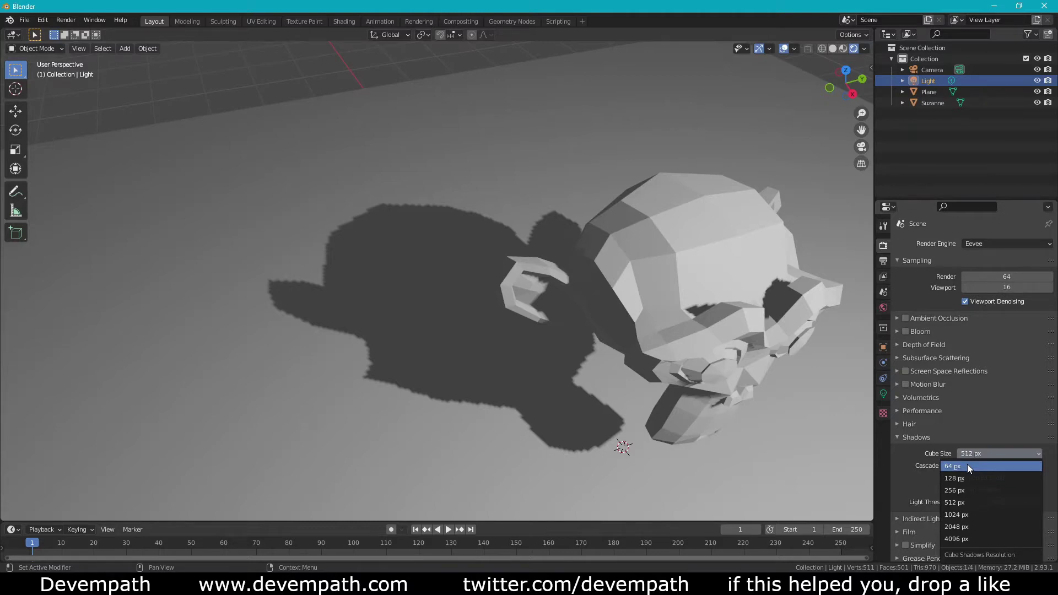
{"action": "left_click", "coordinate": [967, 465]}
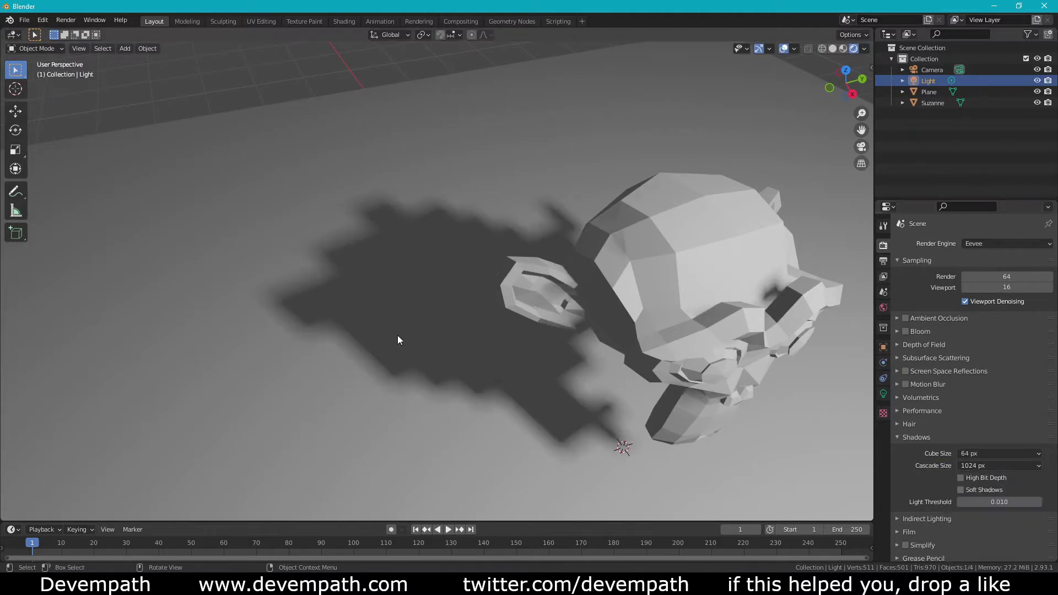
{"action": "middle_click_drag", "start_coordinate": [398, 335], "coordinate": [426, 334]}
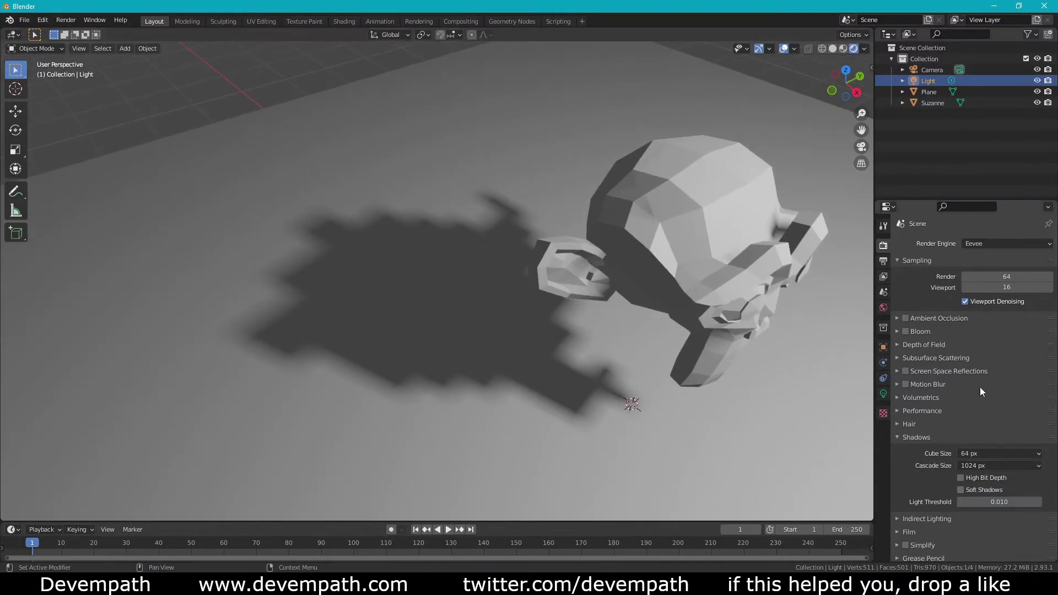
{"action": "left_click", "coordinate": [987, 454]}
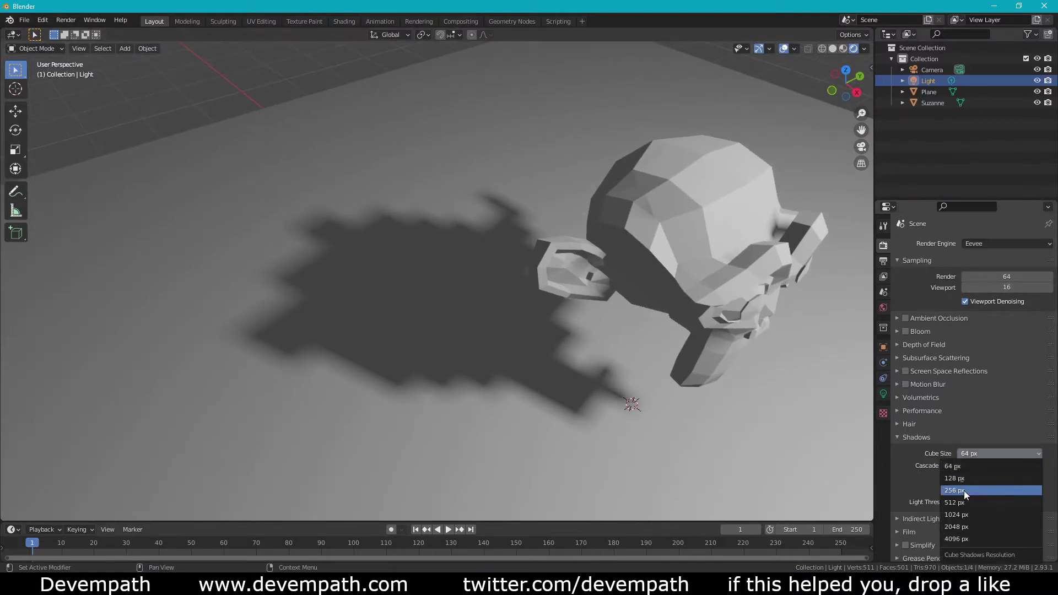
{"action": "left_click", "coordinate": [964, 491]}
{"action": "left_click", "coordinate": [970, 453]}
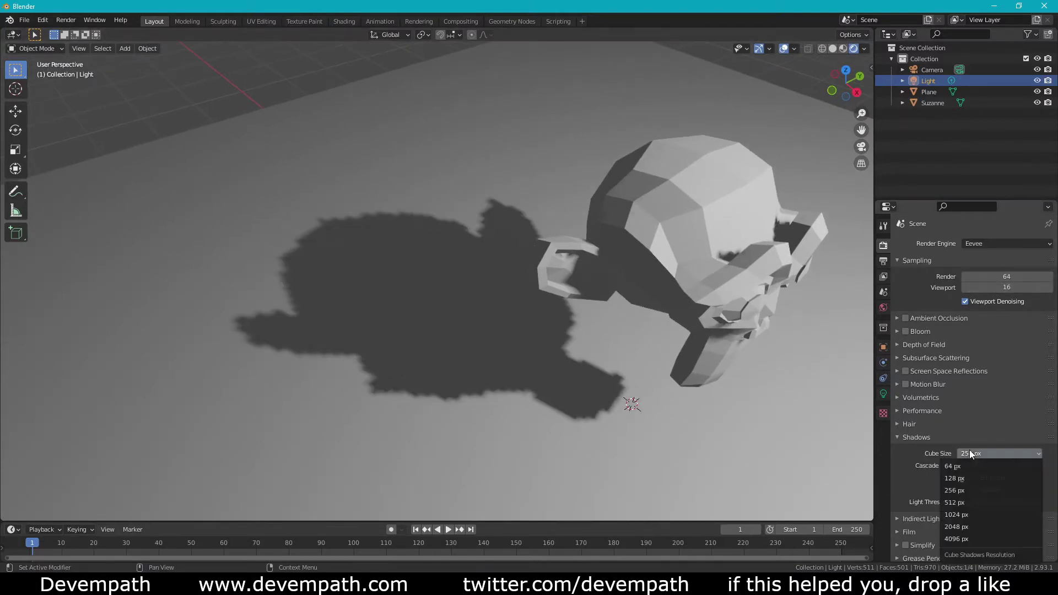
{"action": "left_click", "coordinate": [967, 511]}
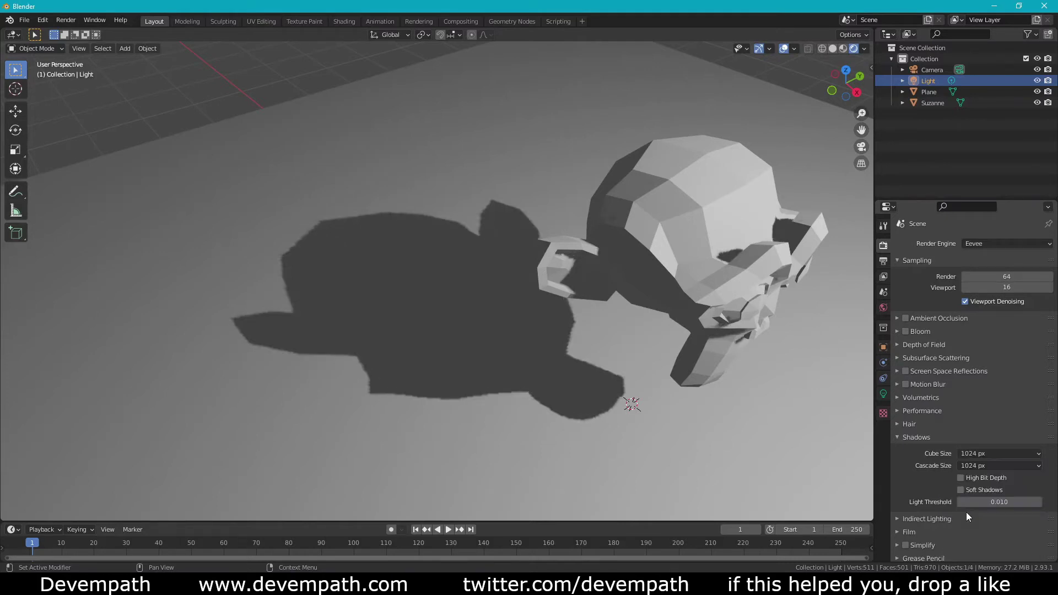
{"action": "left_click", "coordinate": [984, 451]}
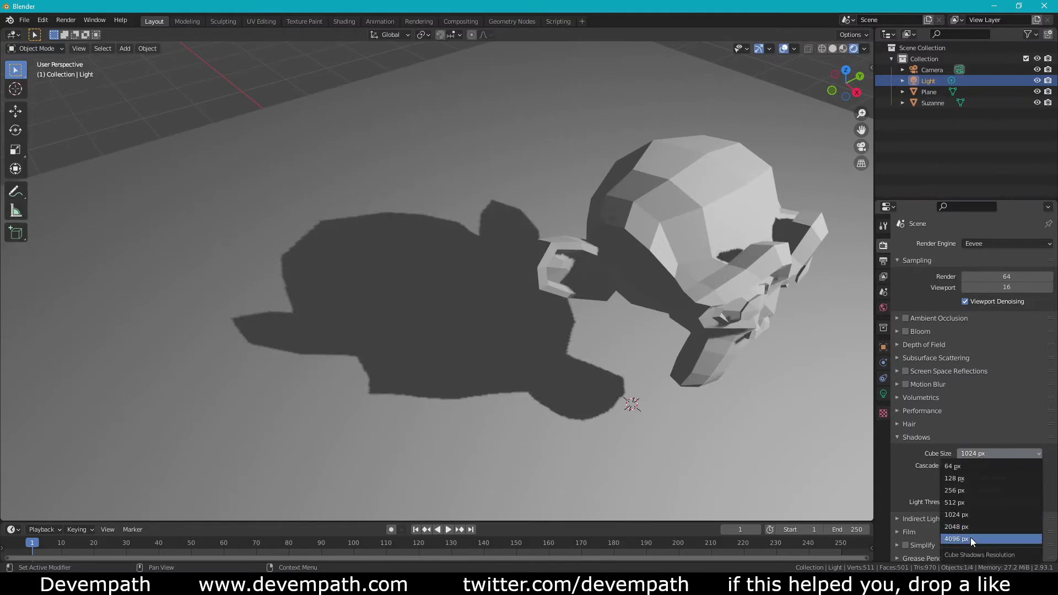
{"action": "left_click", "coordinate": [972, 538]}
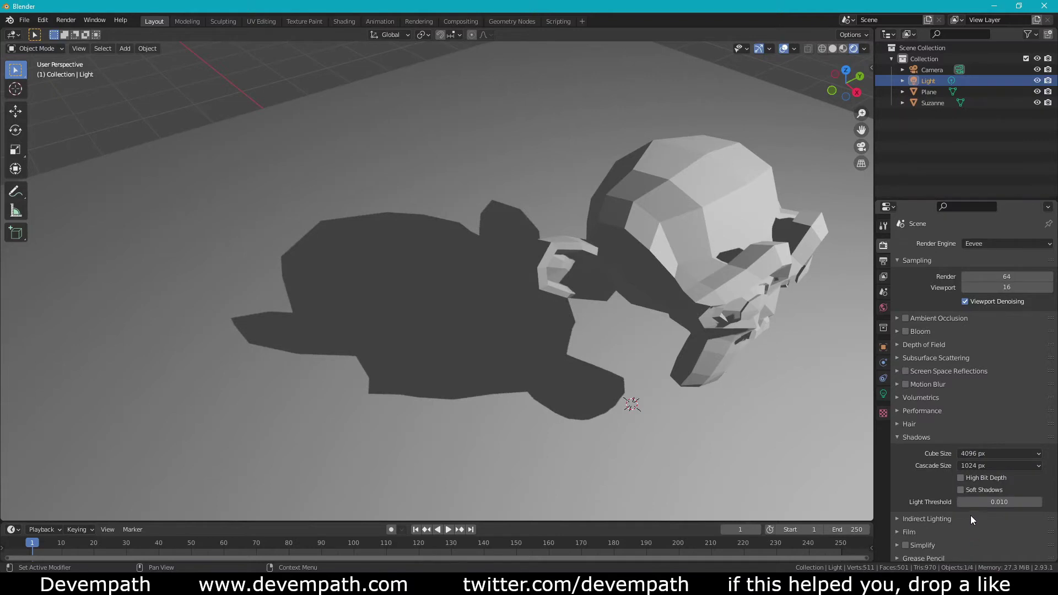
{"action": "left_click", "coordinate": [974, 453]}
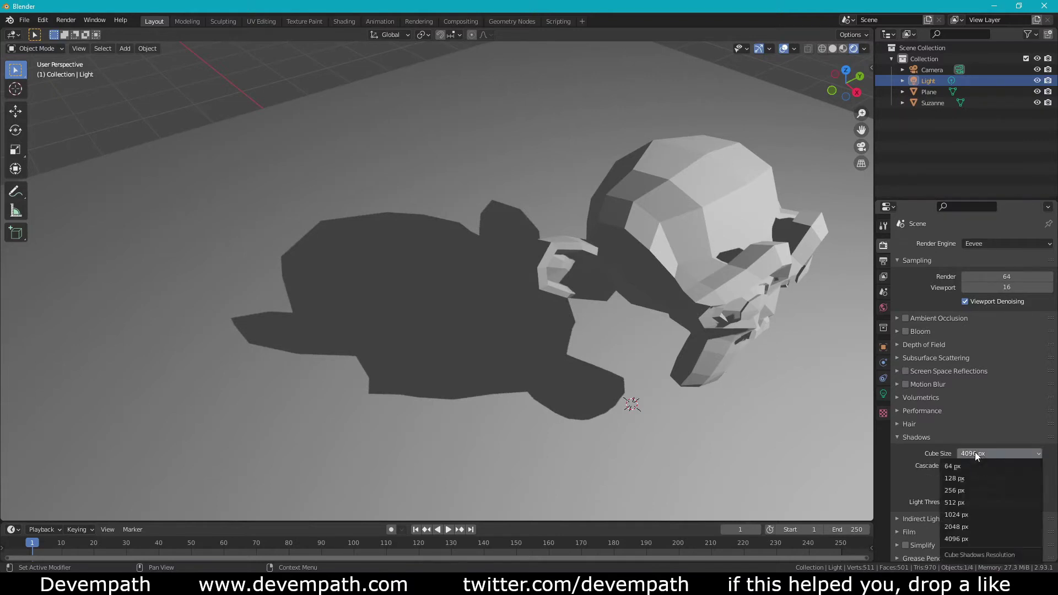
{"action": "left_click", "coordinate": [970, 491]}
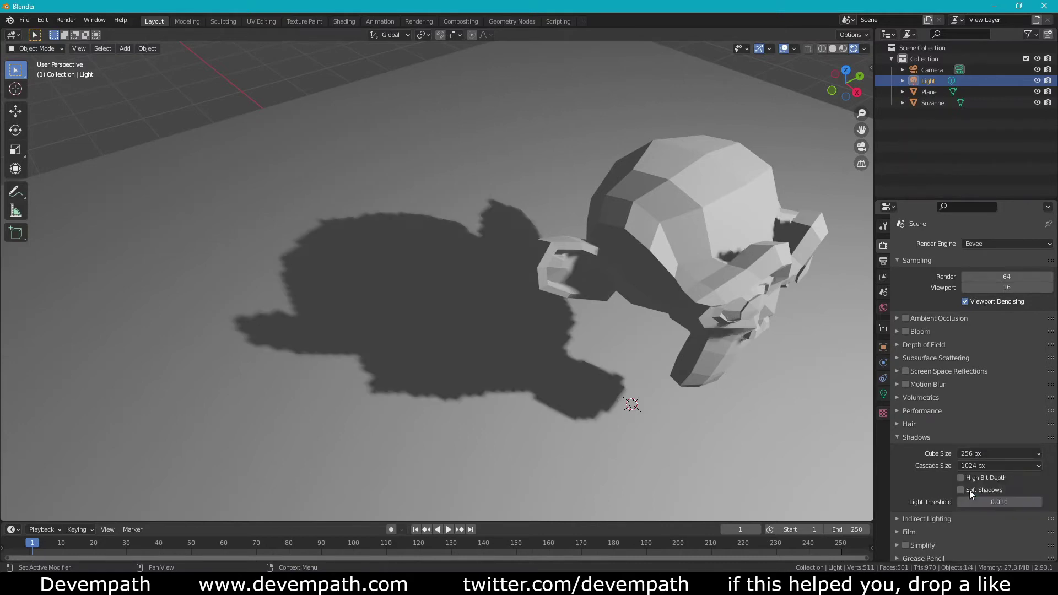
Step: Change the Cascade Size dropdown from 1024 px to 4096 px
{"action": "left_click", "coordinate": [980, 463]}
{"action": "left_click", "coordinate": [980, 462]}
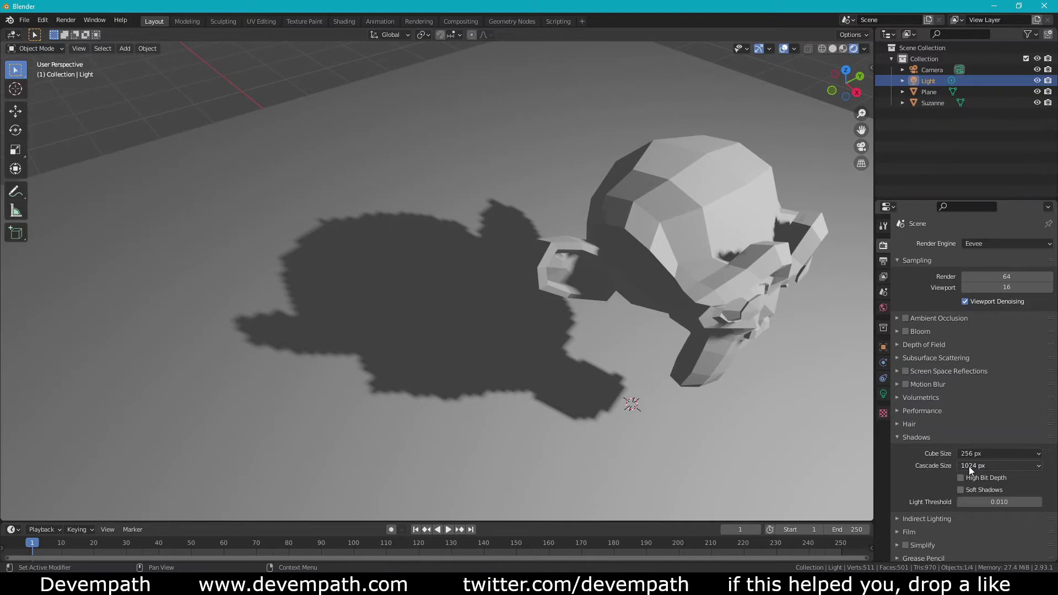
{"action": "left_click", "coordinate": [969, 466]}
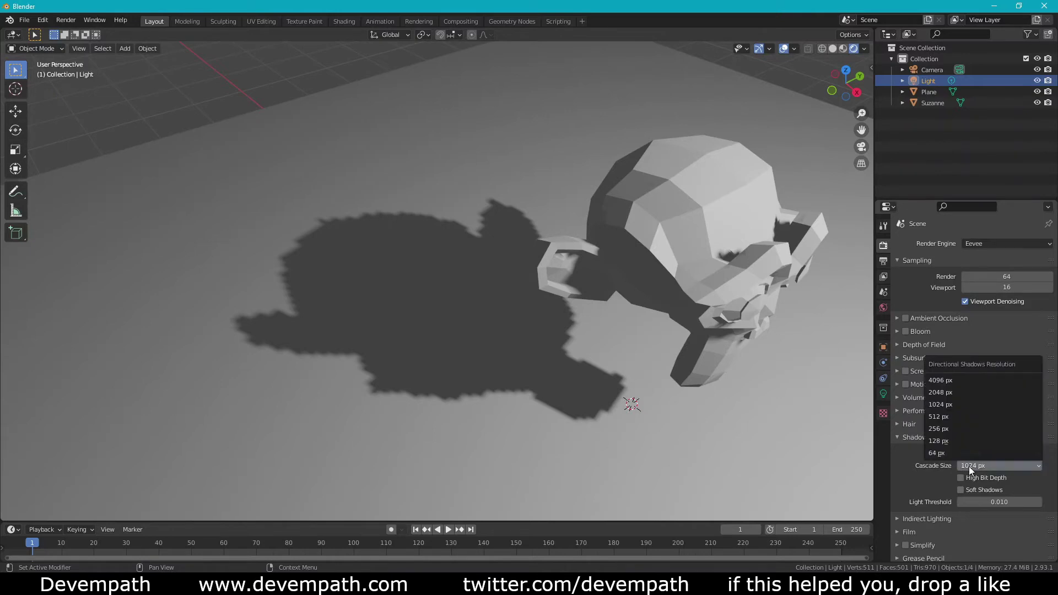
{"action": "left_click", "coordinate": [969, 466]}
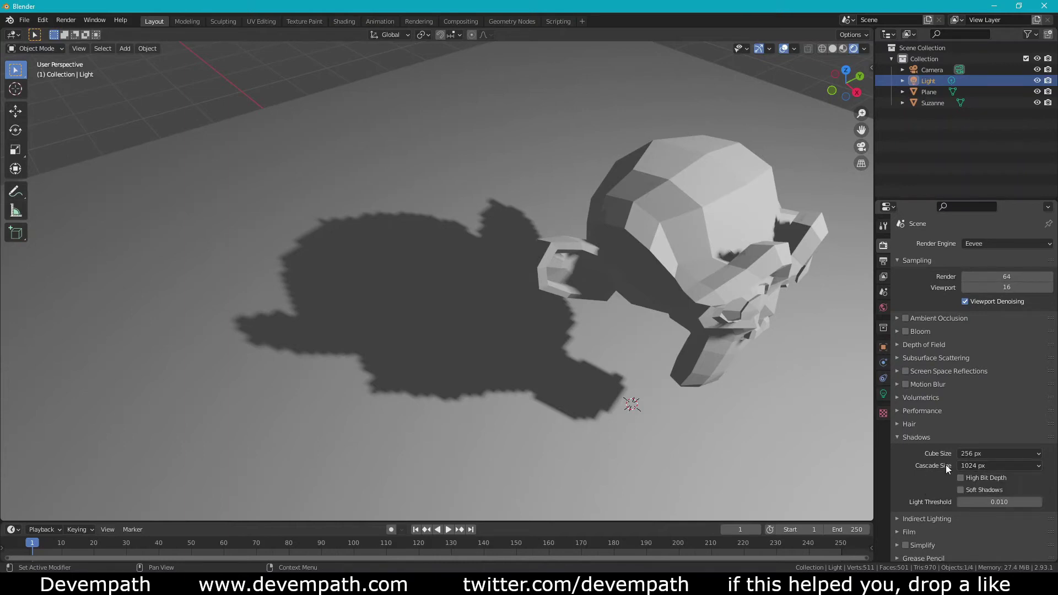
{"action": "left_click", "coordinate": [969, 467]}
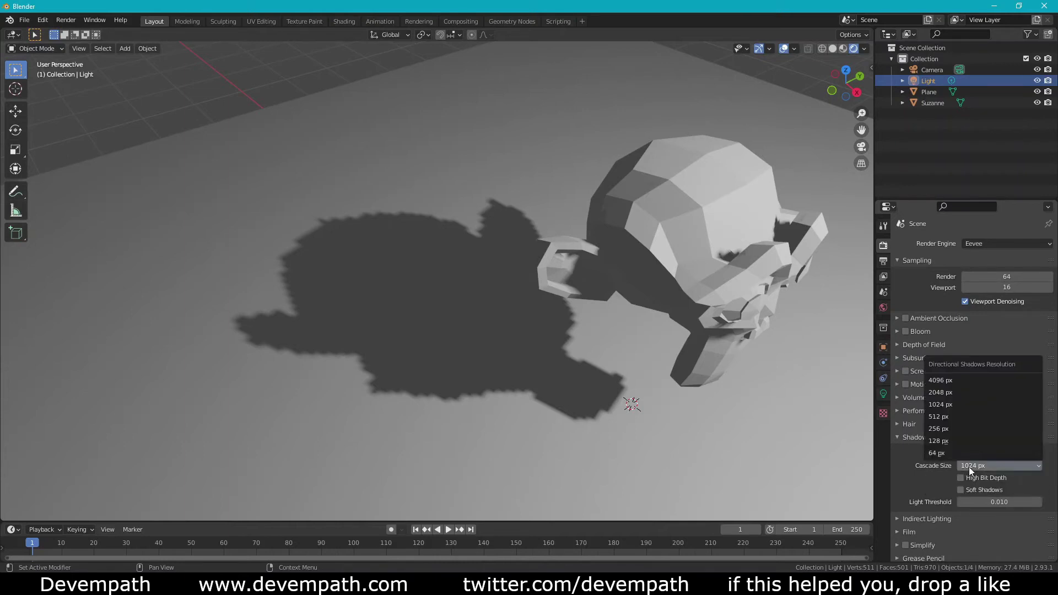
{"action": "left_click", "coordinate": [946, 381]}
{"action": "scroll", "coordinate": [504, 292], "scroll_direction": "down", "scroll_amount": 5}
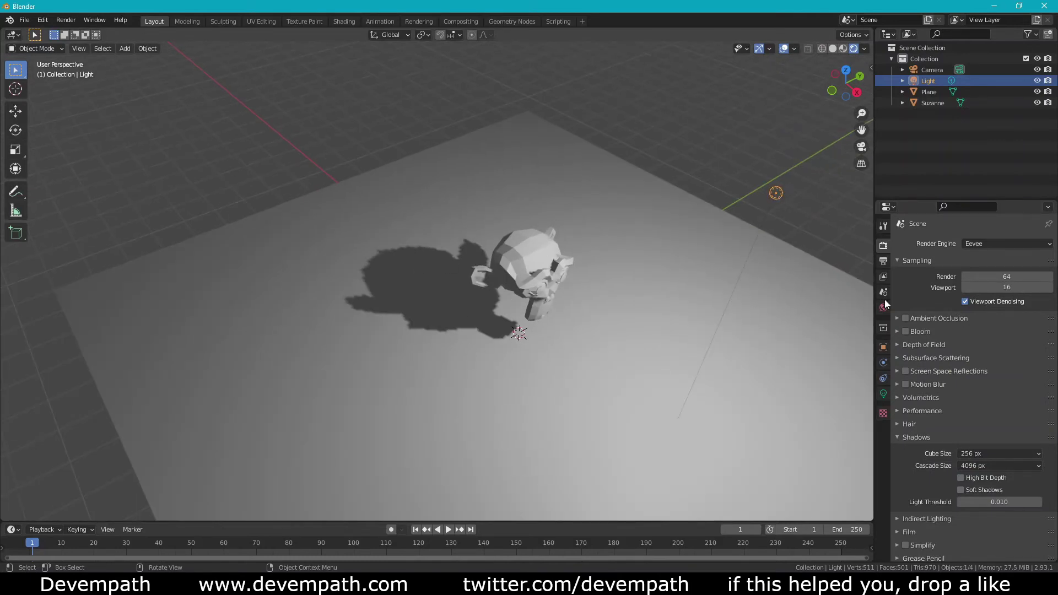
Step: Make the light a Sun with Strength 50
{"action": "left_click", "coordinate": [884, 393]}
{"action": "left_click", "coordinate": [955, 289]}
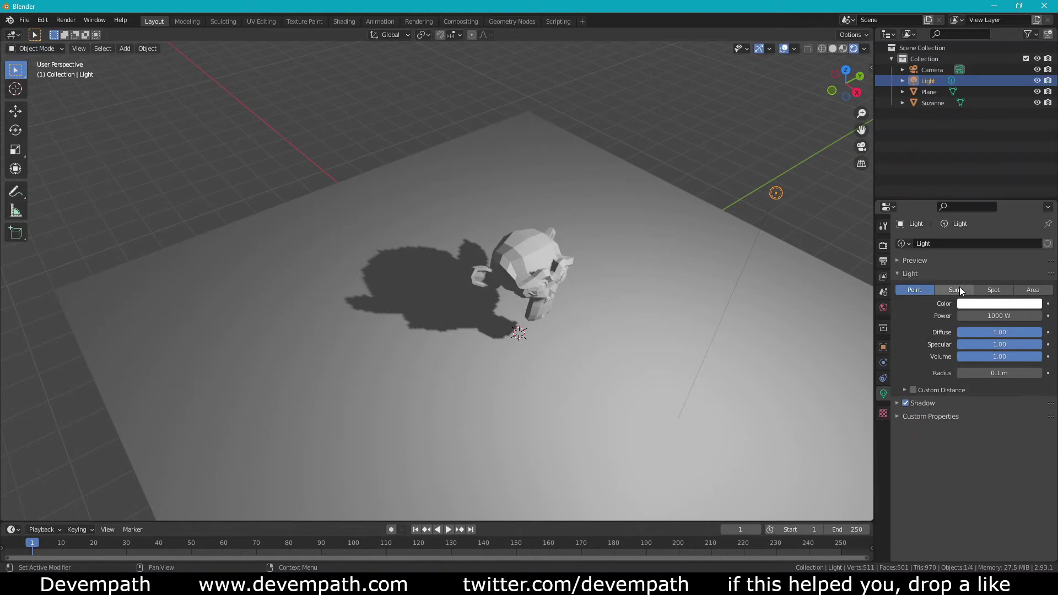
{"action": "left_click", "coordinate": [1012, 318]}
{"action": "type", "text": "50"}
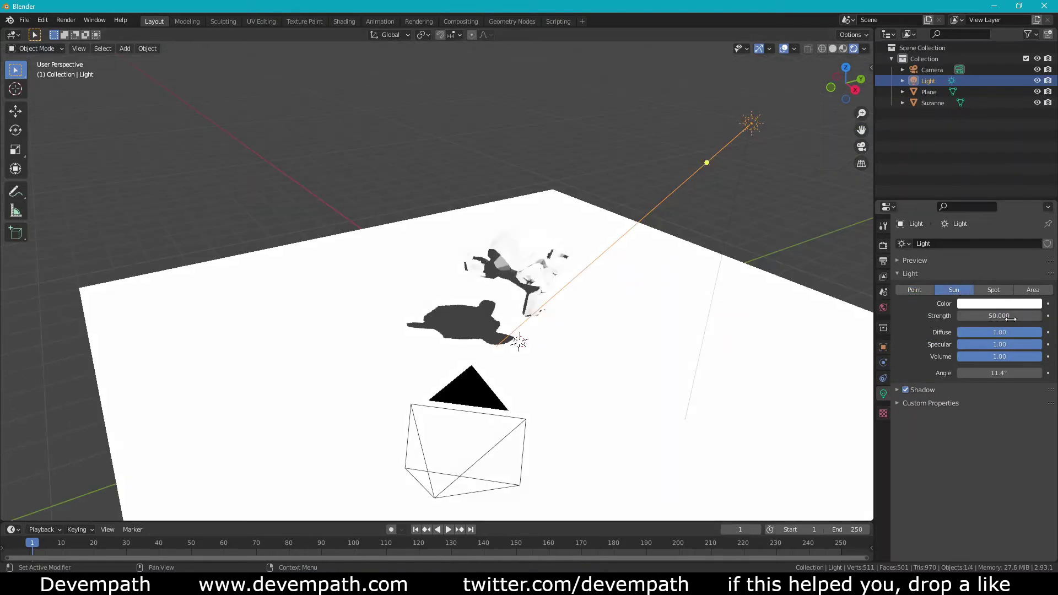
{"action": "key", "text": "Return"}
{"action": "middle_click_drag", "start_coordinate": [744, 330], "coordinate": [534, 313]}
{"action": "scroll", "coordinate": [497, 303], "scroll_direction": "up", "scroll_amount": 5}
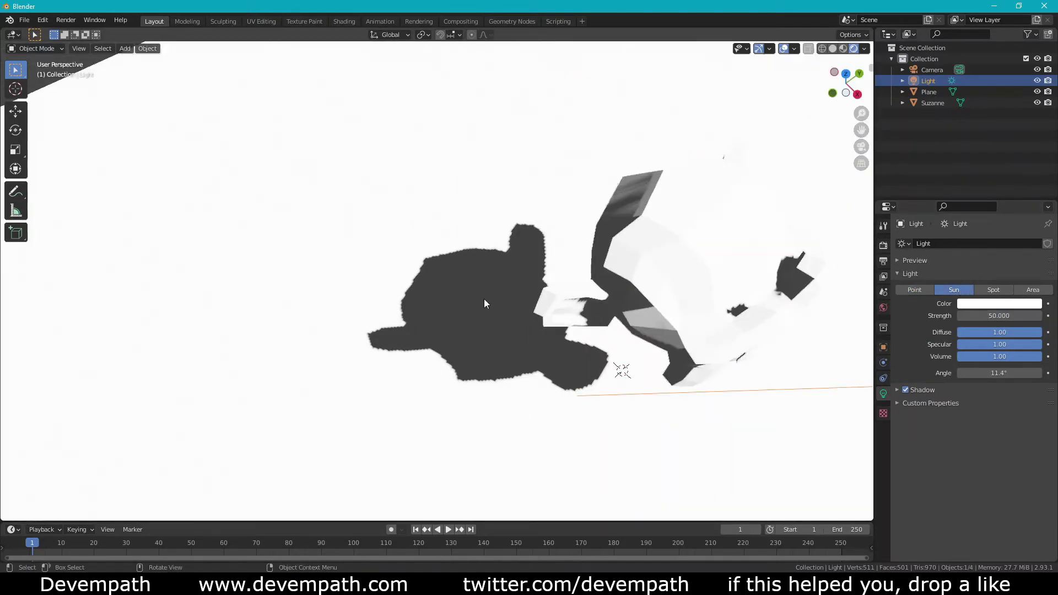
Step: Return to the Render Properties Shadows panel and check the Cascade Size options
{"action": "left_click", "coordinate": [884, 245]}
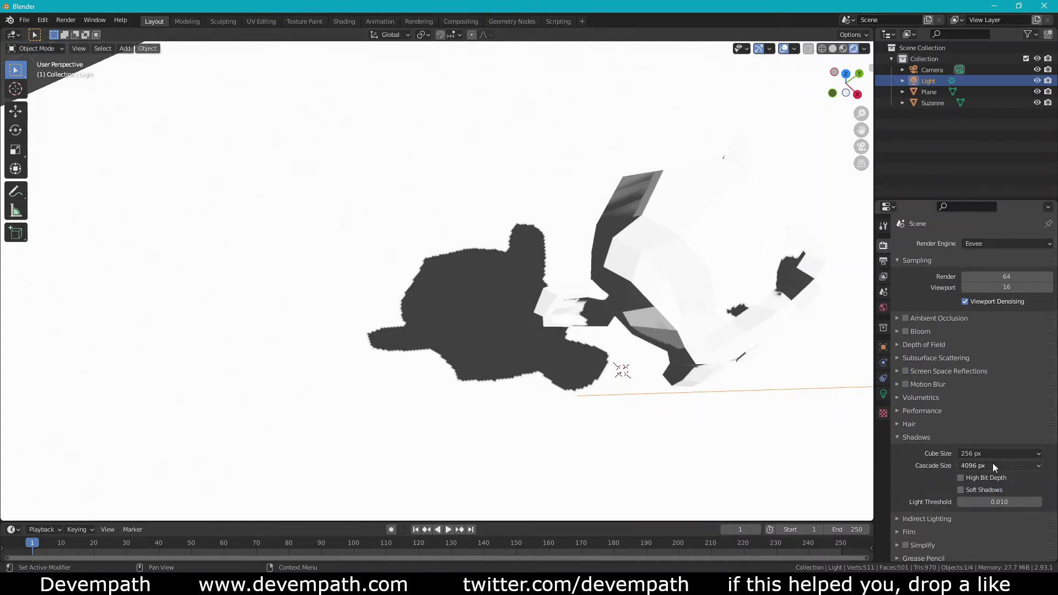
{"action": "left_click", "coordinate": [993, 465]}
{"action": "scroll", "coordinate": [645, 286], "scroll_direction": "down", "scroll_amount": 3}
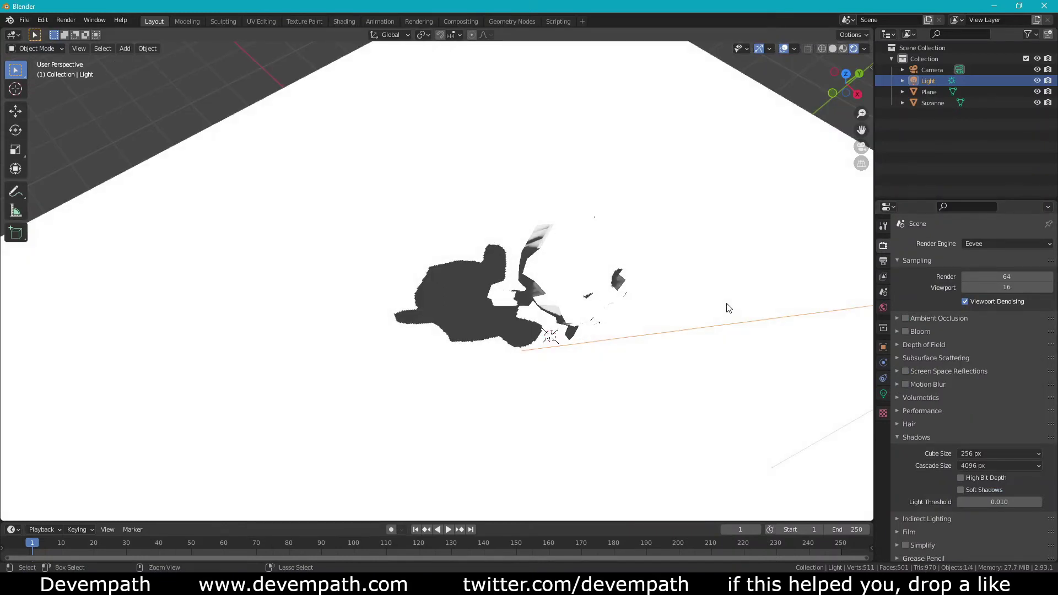
{"action": "scroll", "coordinate": [717, 307], "scroll_direction": "down", "scroll_amount": 4}
{"action": "middle_click_drag", "start_coordinate": [709, 307], "coordinate": [684, 303]}
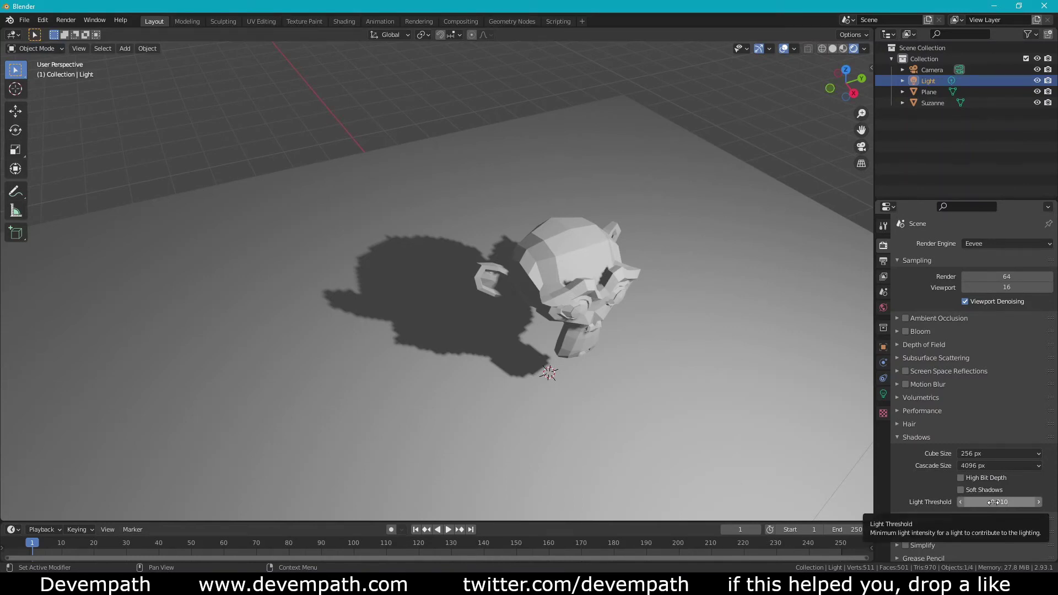
Step: Drag Light Threshold up to about 0.1, then down to 0.000
{"action": "scroll", "coordinate": [596, 369], "scroll_direction": "up", "scroll_amount": 5}
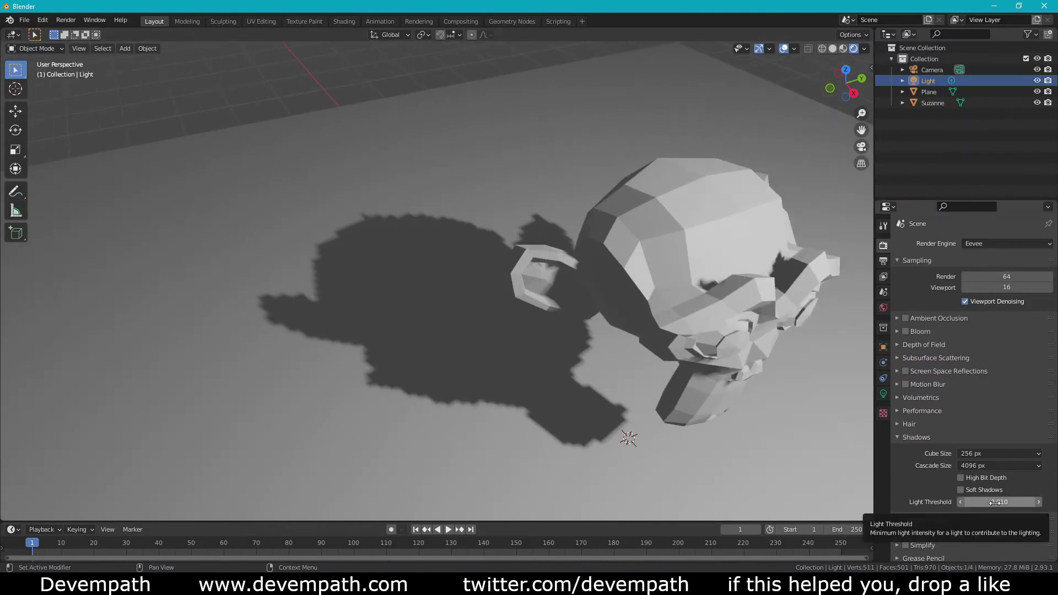
{"action": "left_click_drag", "start_coordinate": [995, 502], "coordinate": [1028, 502]}
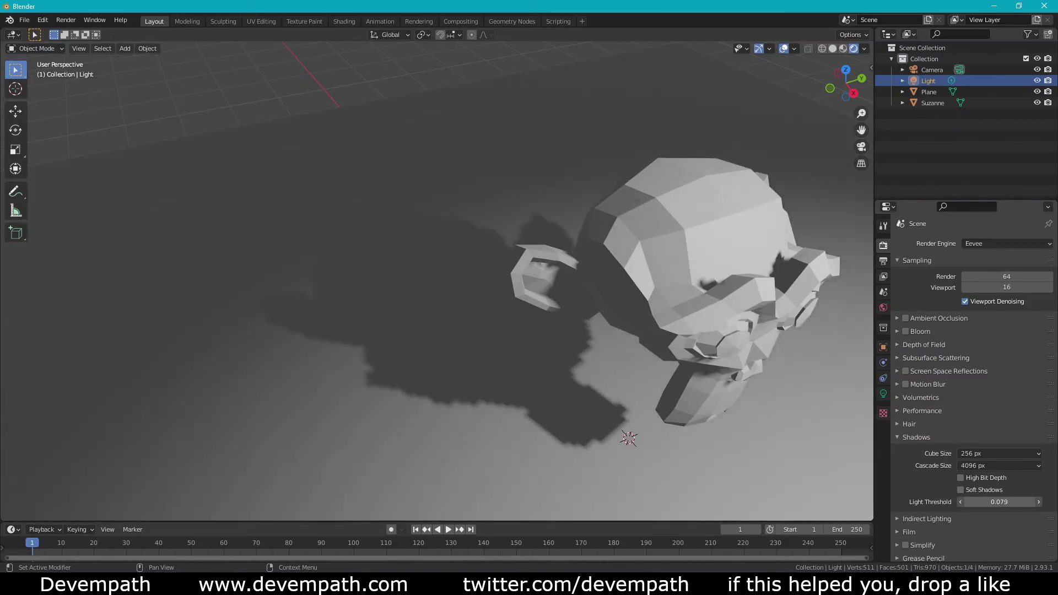
{"action": "left_click_drag", "start_coordinate": [999, 503], "coordinate": [984, 502]}
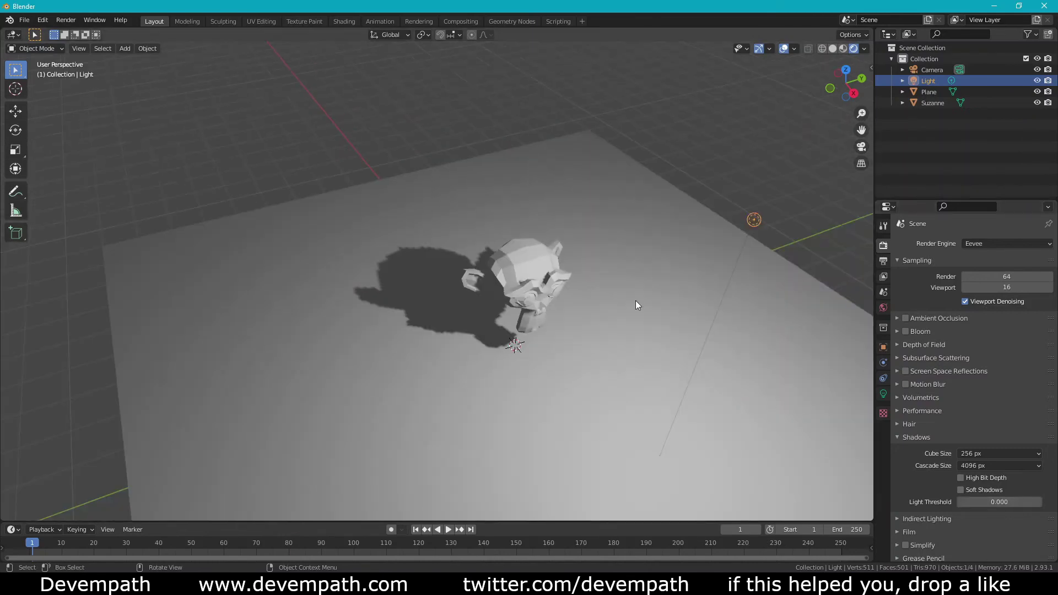
Step: Enter a Light Threshold of exactly 0.01, then untick Soft Shadows
{"action": "middle_click_drag", "start_coordinate": [653, 412], "coordinate": [649, 441]}
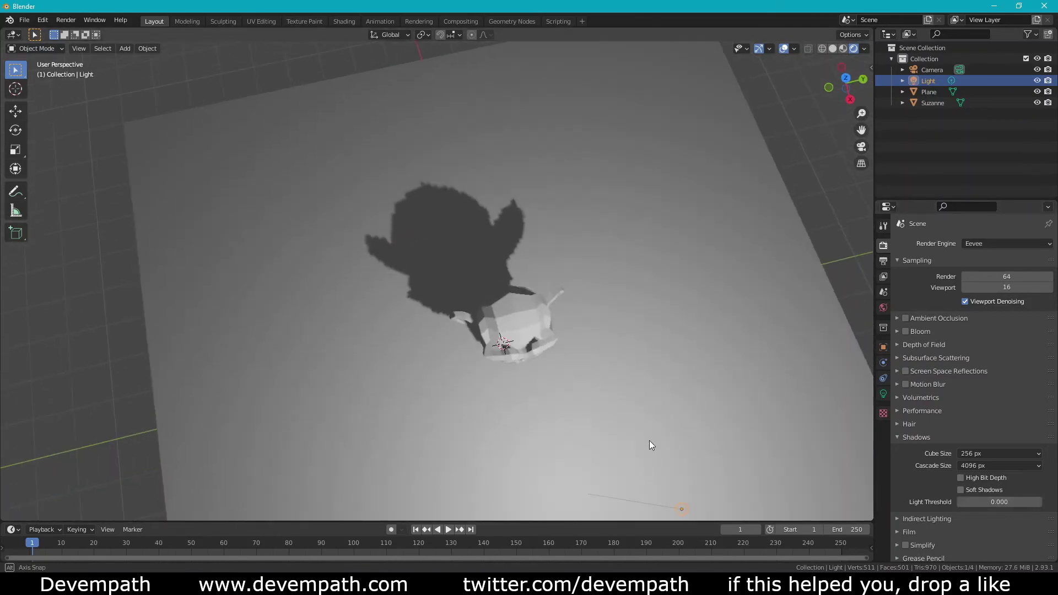
{"action": "scroll", "coordinate": [649, 441], "scroll_direction": "down", "scroll_amount": 3}
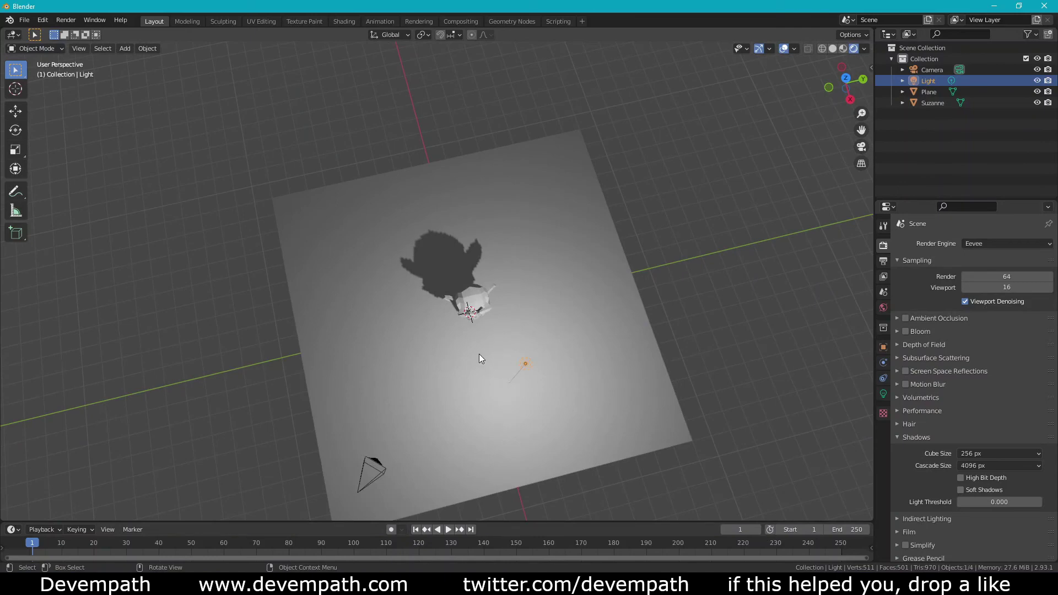
{"action": "scroll", "coordinate": [477, 355], "scroll_direction": "down", "scroll_amount": 1}
{"action": "middle_click_drag", "start_coordinate": [477, 355], "coordinate": [498, 359], "text": "shift"}
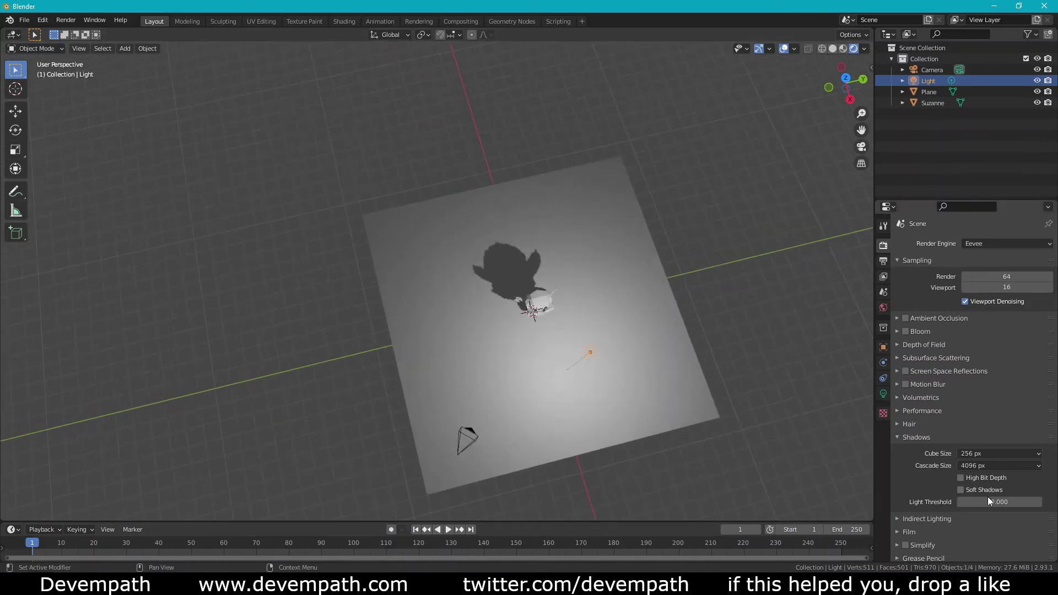
{"action": "mouse_move", "coordinate": [988, 500]}
{"action": "left_mouse_down"}
{"action": "mouse_move", "coordinate": [1001, 501]}
{"action": "mouse_move", "coordinate": [992, 501]}
{"action": "left_mouse_up"}
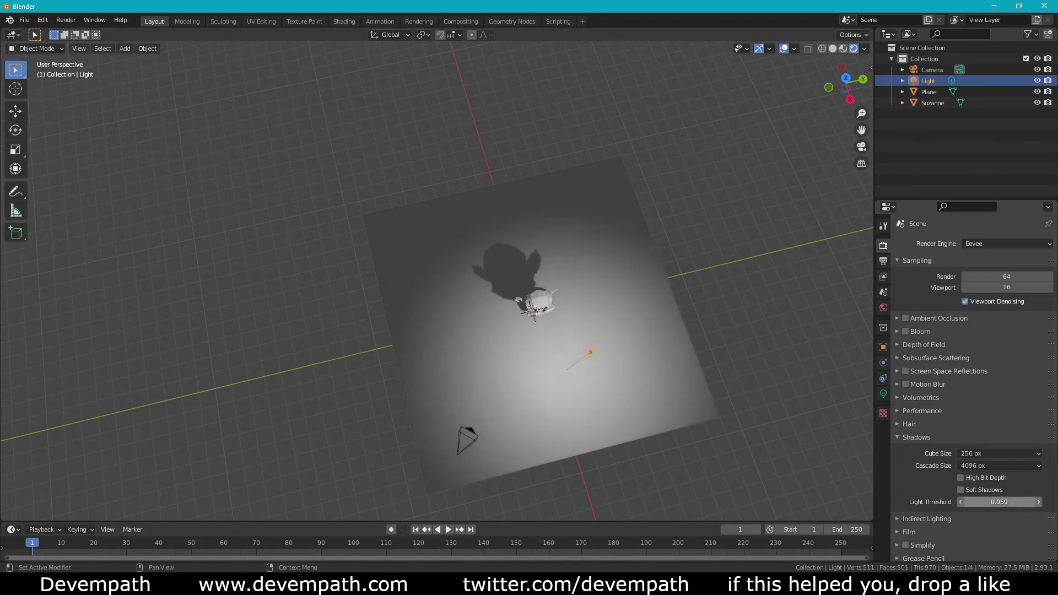
{"action": "left_click", "coordinate": [1009, 503]}
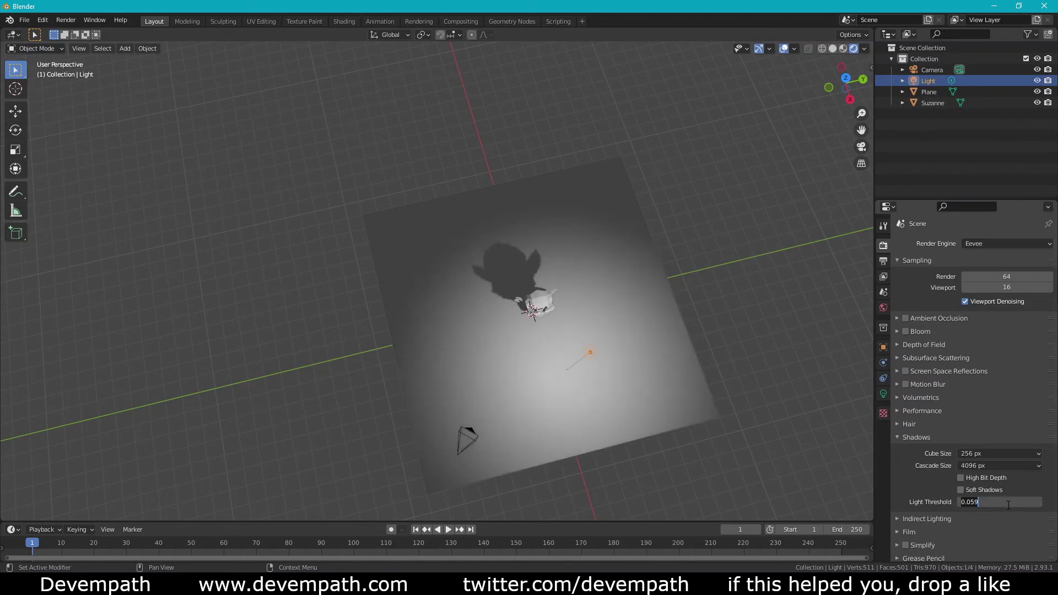
{"action": "key", "text": "ctrl+a"}
{"action": "type", "text": "0.01"}
{"action": "key", "text": "Return"}
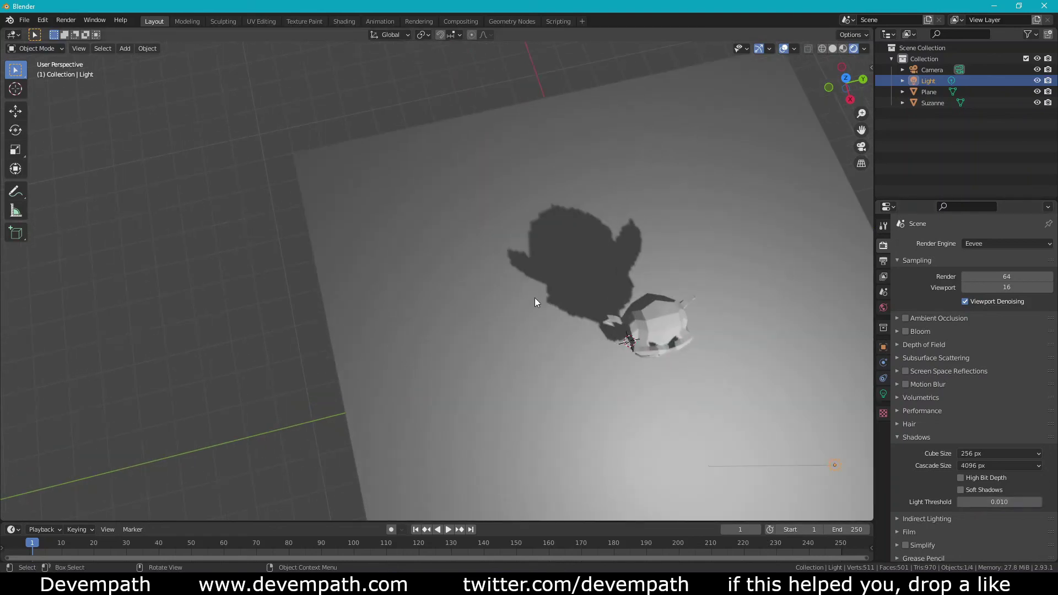
{"action": "middle_click_drag", "start_coordinate": [535, 298], "coordinate": [619, 241]}
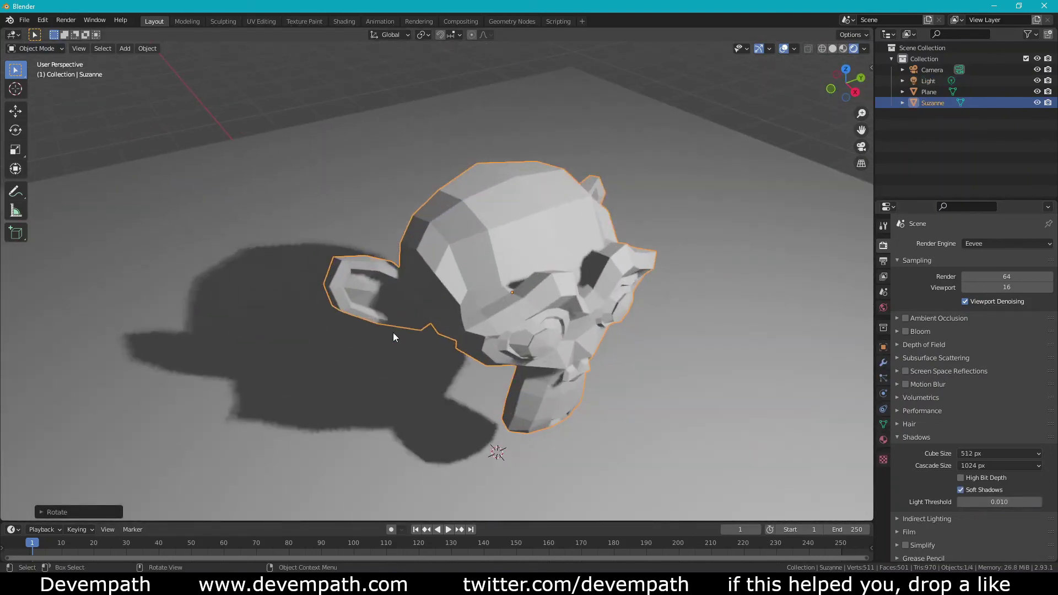
{"action": "left_click", "coordinate": [961, 490]}
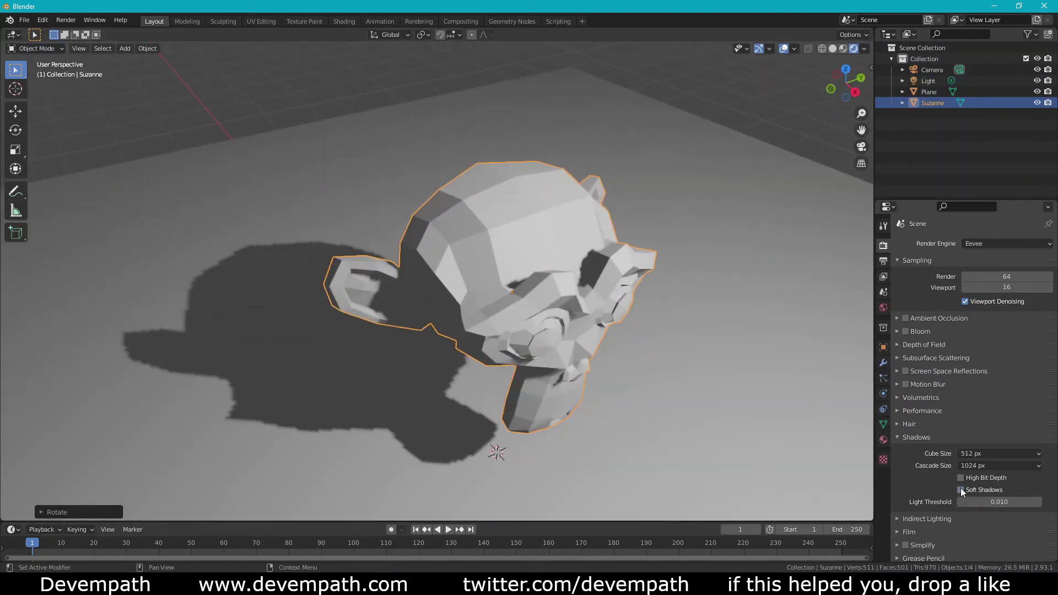